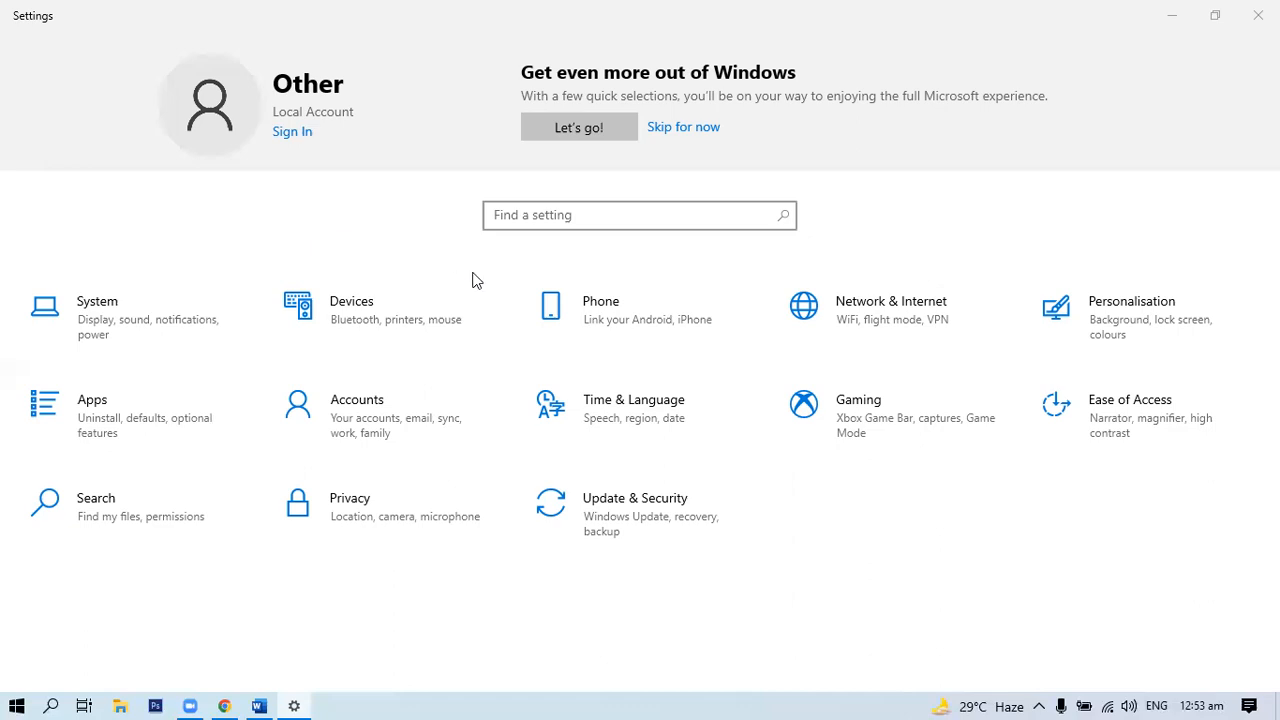
Open the Bluetooth & other devices page of the Devices settings.
{"action": "left_click", "coordinate": [397, 314]}
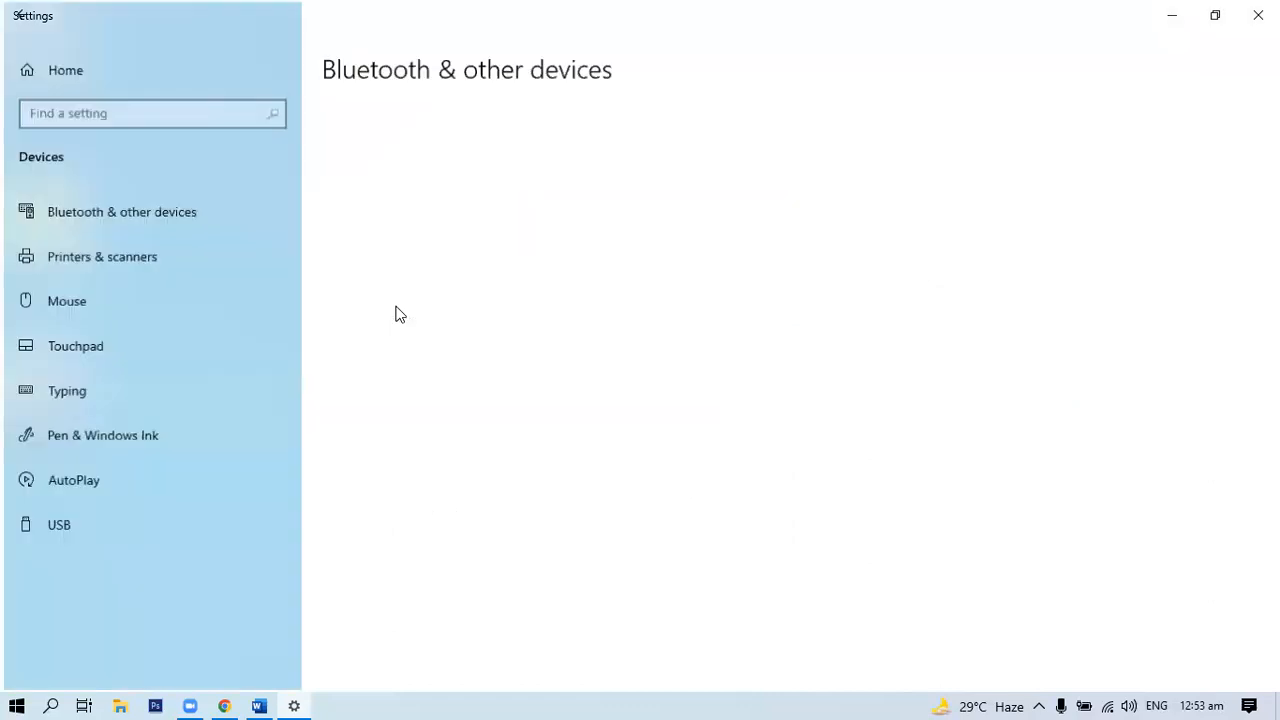
{"action": "left_click", "coordinate": [8, 692]}
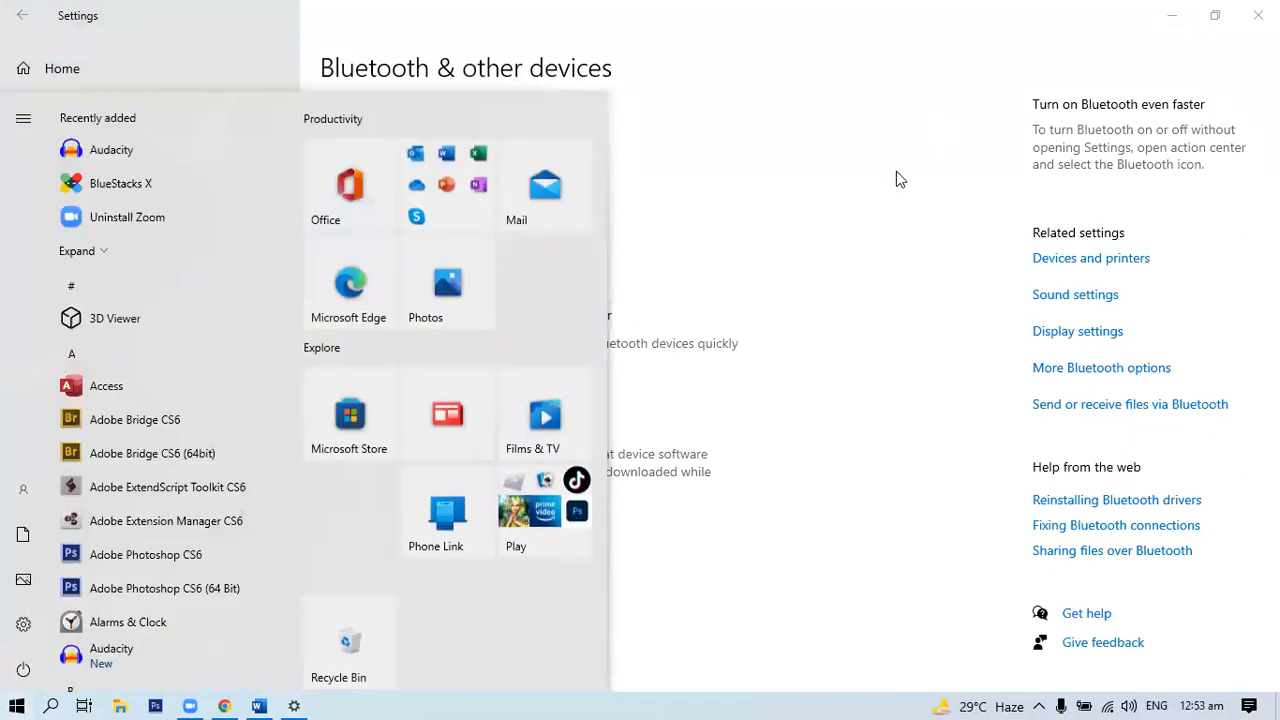
{"action": "left_click", "coordinate": [896, 183]}
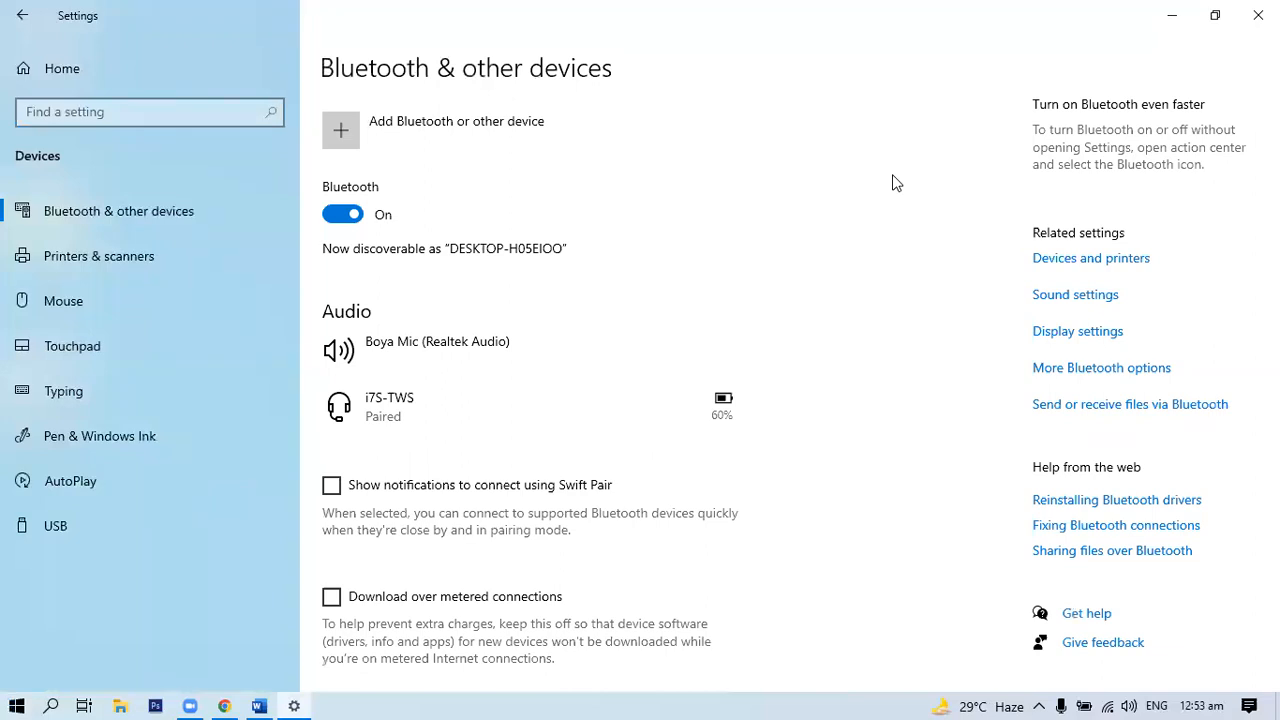
{"action": "left_click", "coordinate": [135, 208]}
Add the vivo Y33T phone as a Bluetooth device, accept the matching pairing PIN and finish the setup.
{"action": "left_click", "coordinate": [390, 133]}
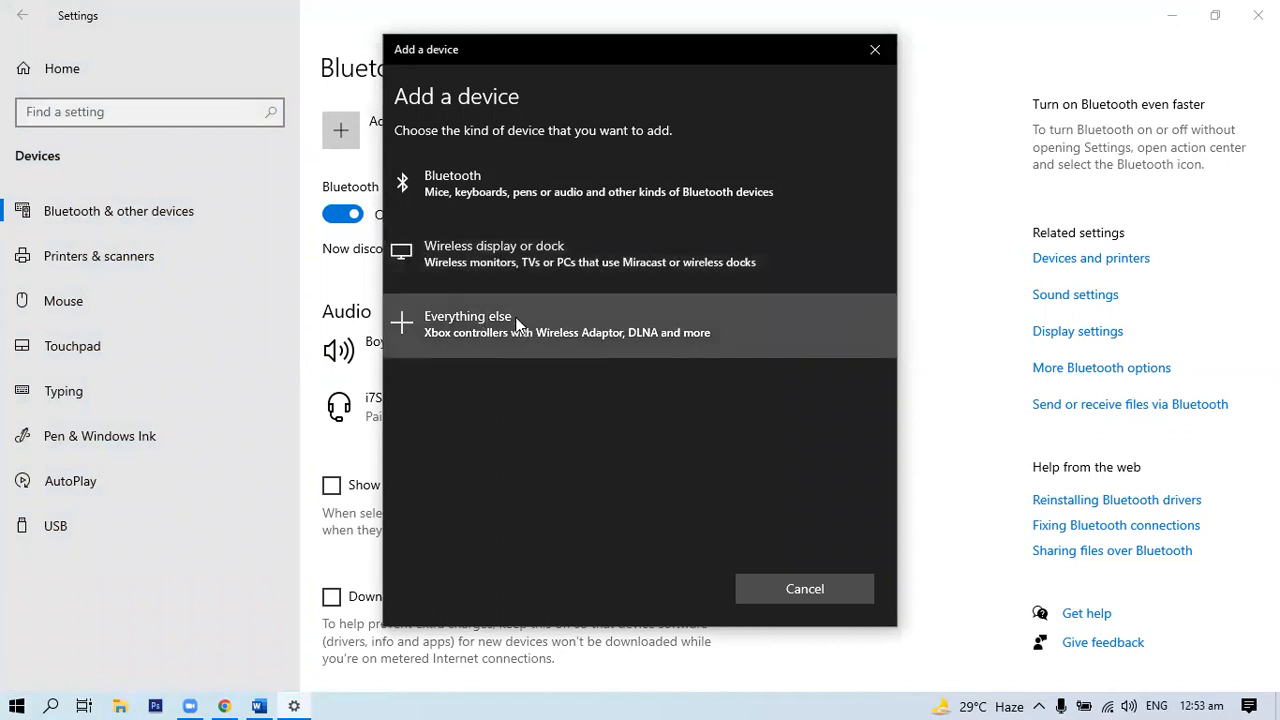
{"action": "left_click", "coordinate": [480, 188]}
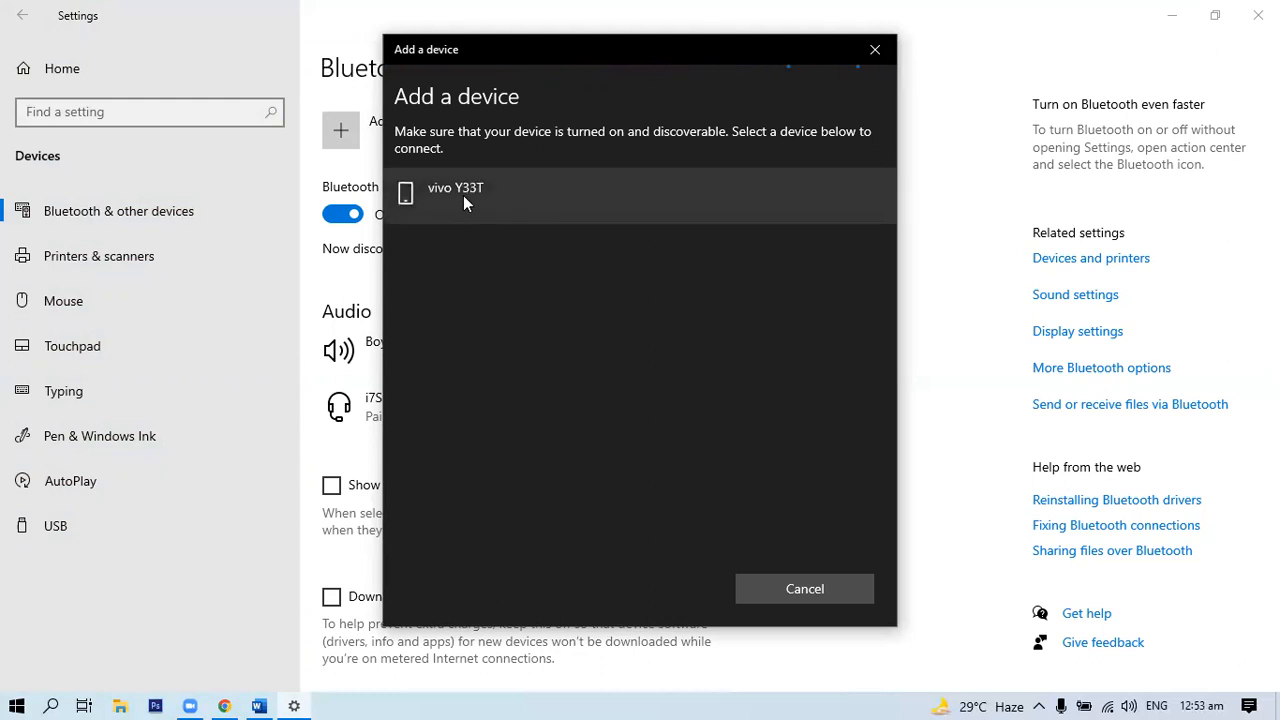
{"action": "left_click", "coordinate": [463, 197]}
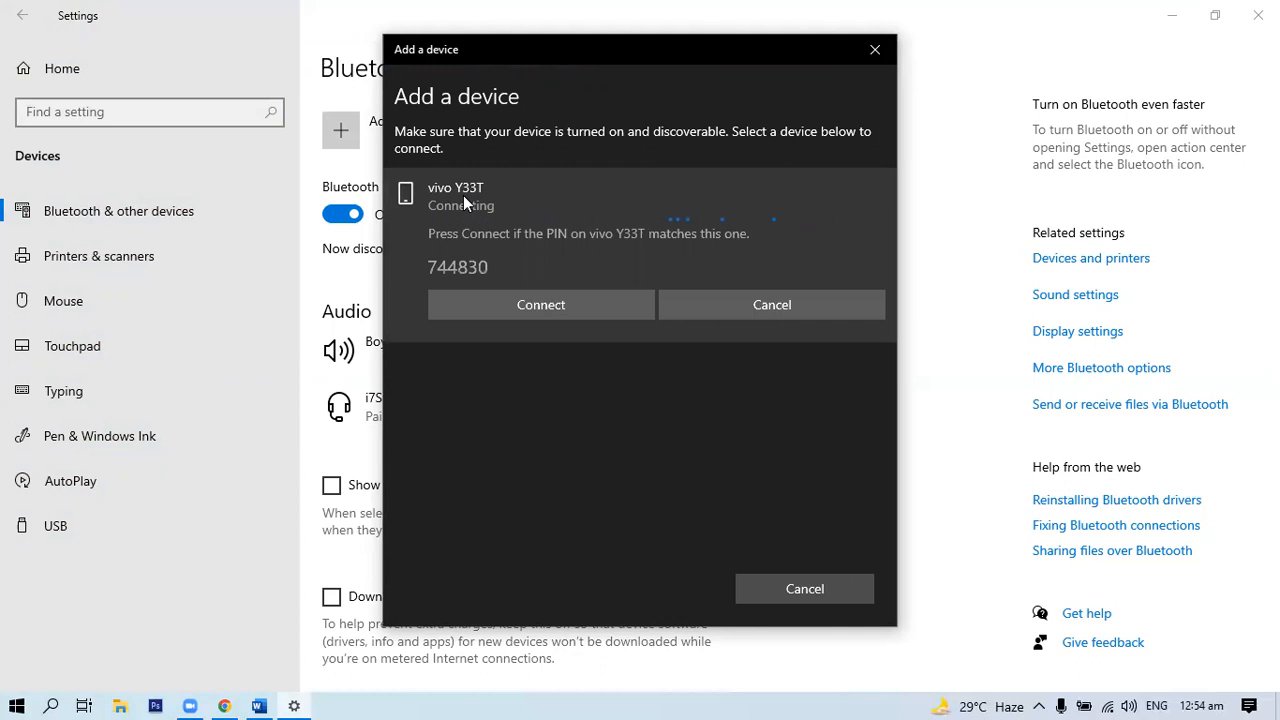
{"action": "left_click", "coordinate": [516, 313]}
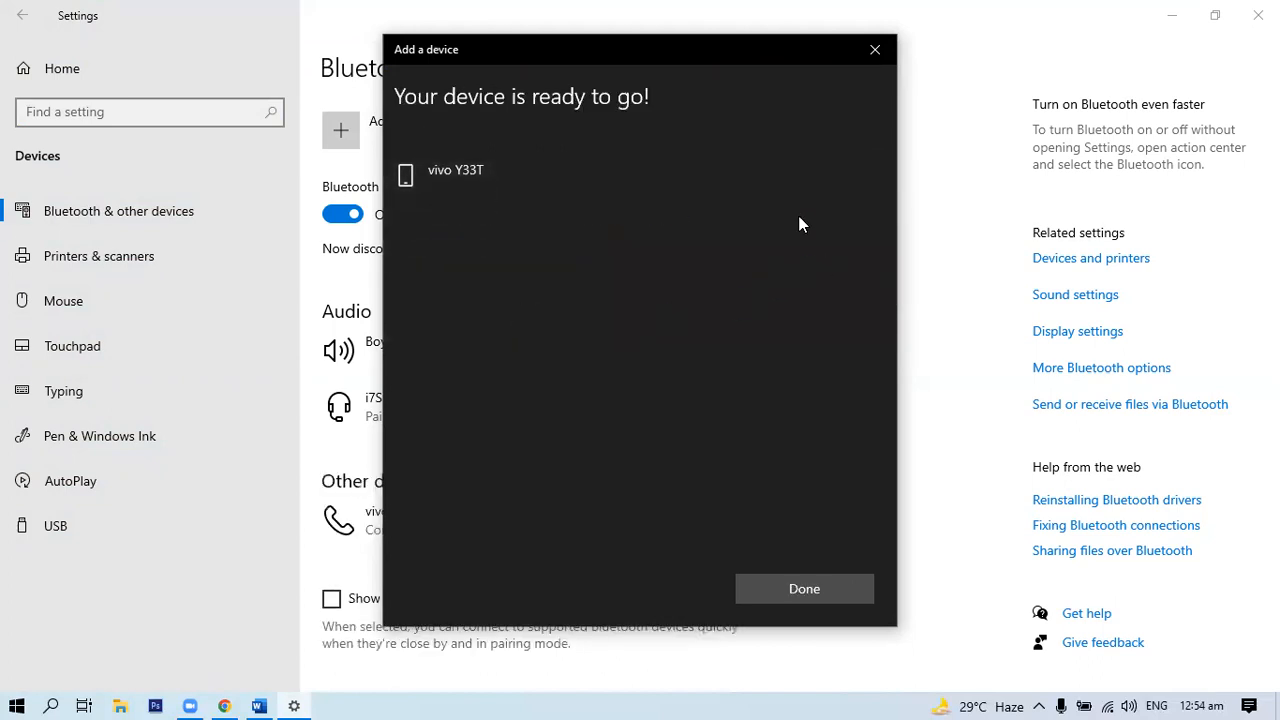
{"action": "left_click", "coordinate": [808, 593]}
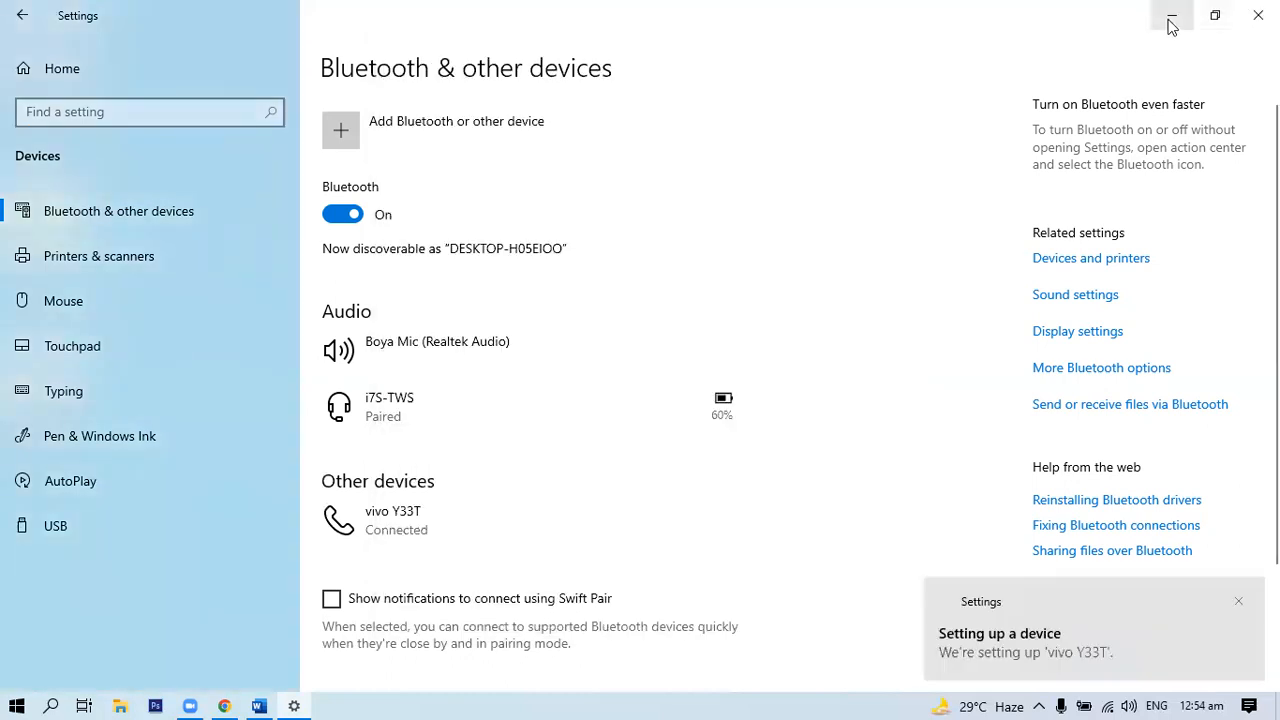
Minimize Settings and open the YouTube Thumbnails folder inside New folder on the desktop.
{"action": "left_click", "coordinate": [1172, 20]}
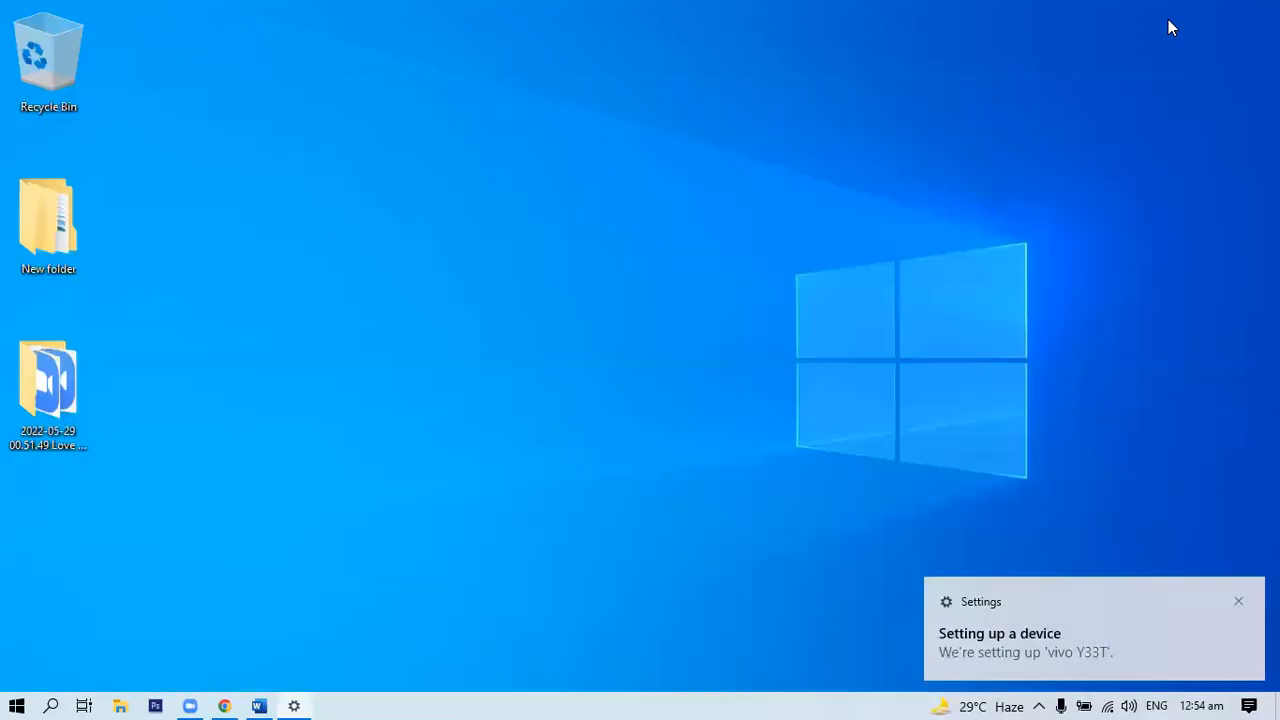
{"action": "double_click", "coordinate": [40, 228]}
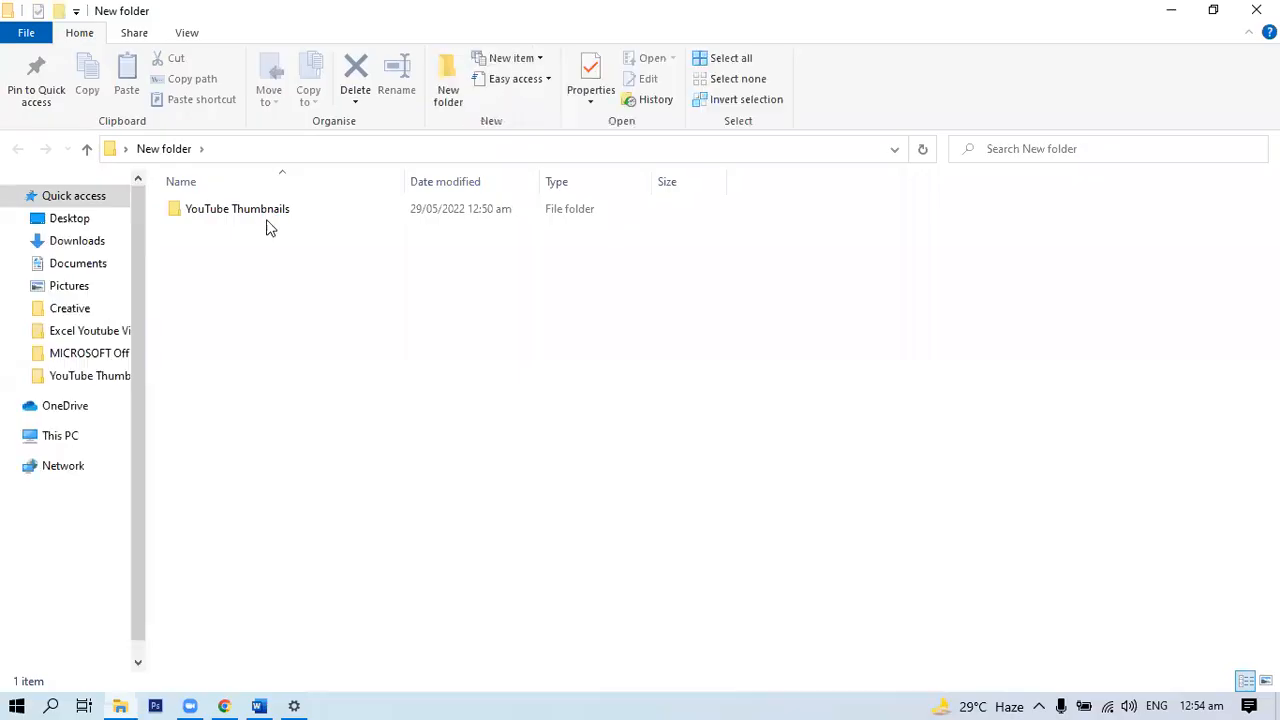
{"action": "left_click", "coordinate": [268, 218]}
{"action": "double_click", "coordinate": [270, 218]}
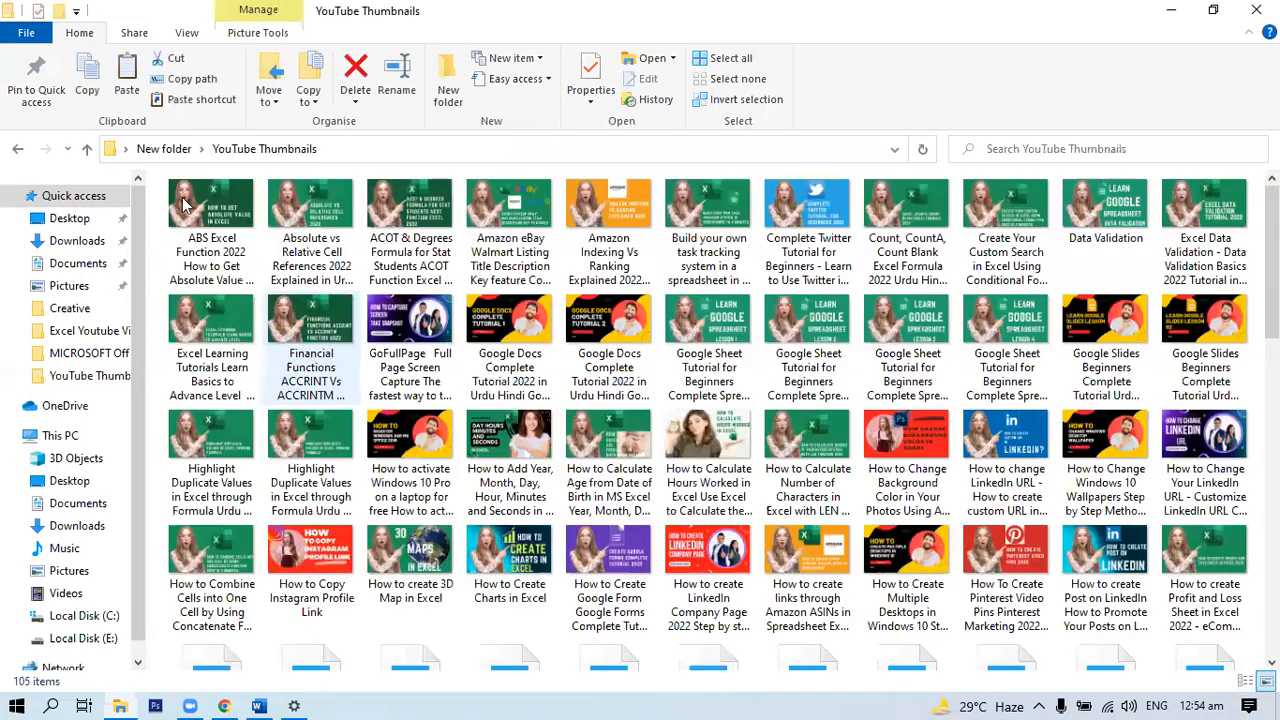
Send the ABS Excel Function 2022 thumbnail image to the vivo Y33T phone over Bluetooth, closing the folder and the finished transfer.
{"action": "left_click", "coordinate": [200, 207]}
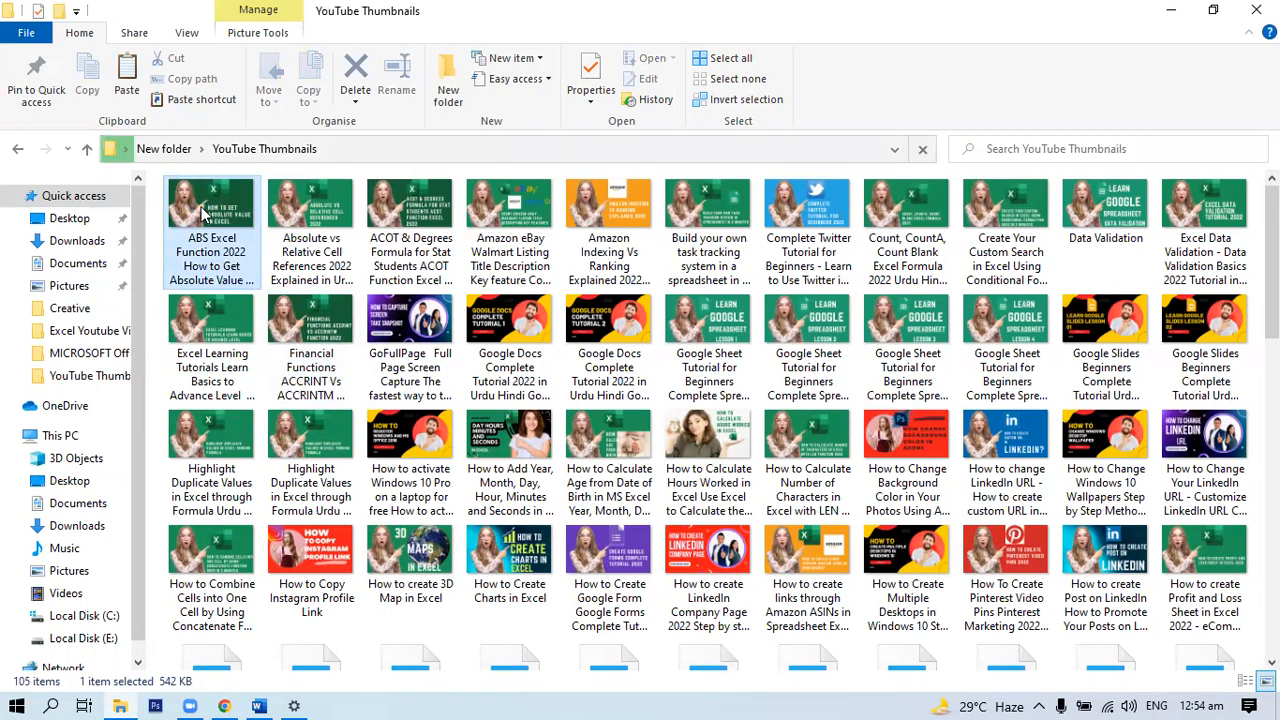
{"action": "left_click", "coordinate": [200, 205]}
{"action": "right_click", "coordinate": [200, 207]}
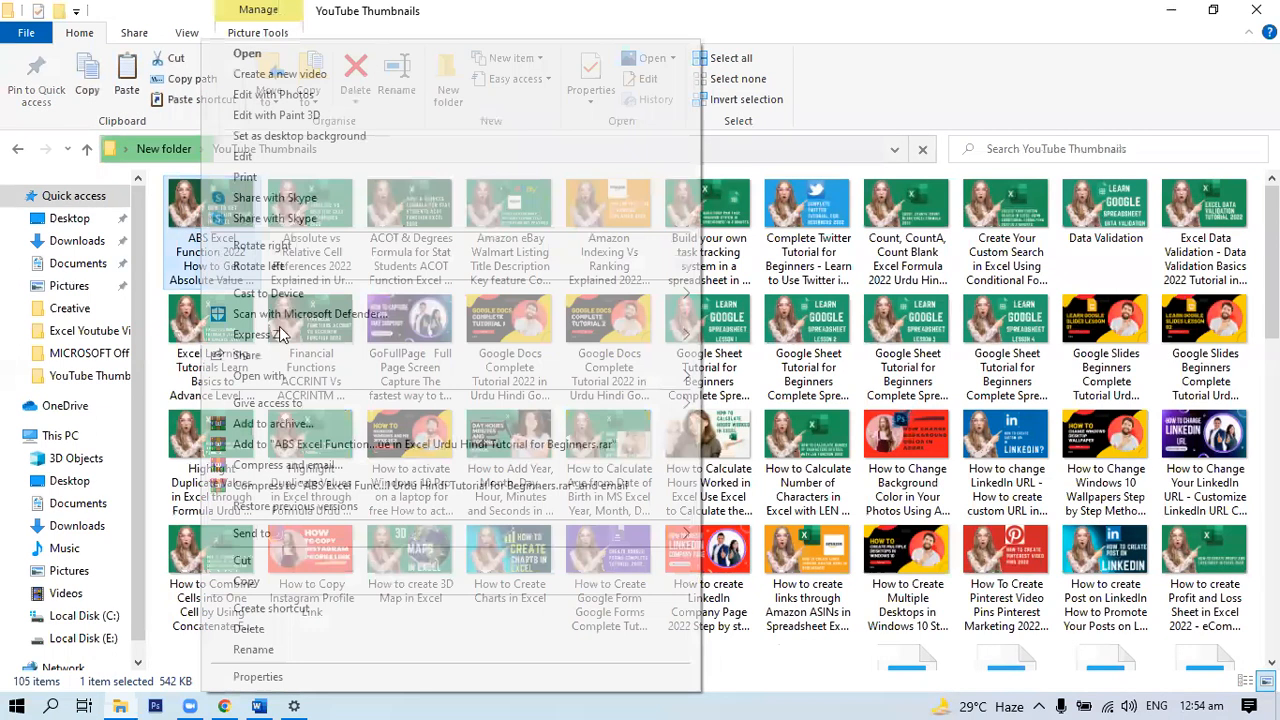
{"action": "mouse_move", "coordinate": [358, 543]}
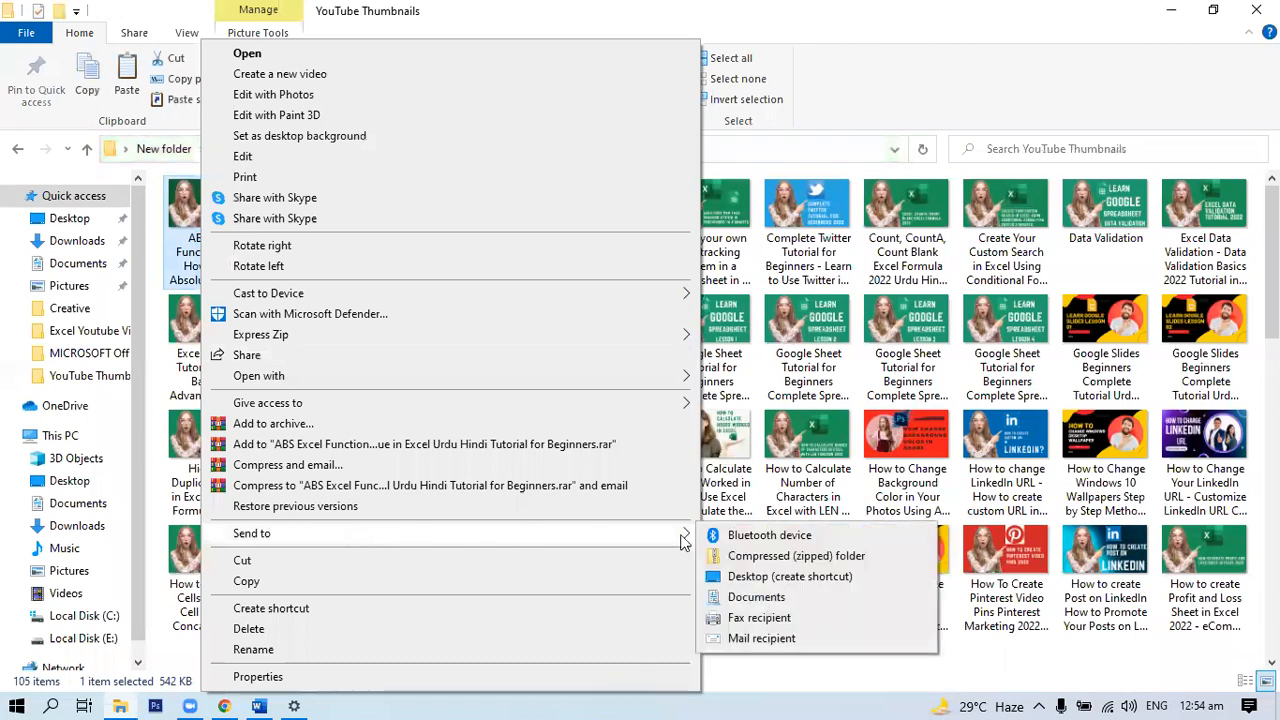
{"action": "left_click", "coordinate": [770, 537]}
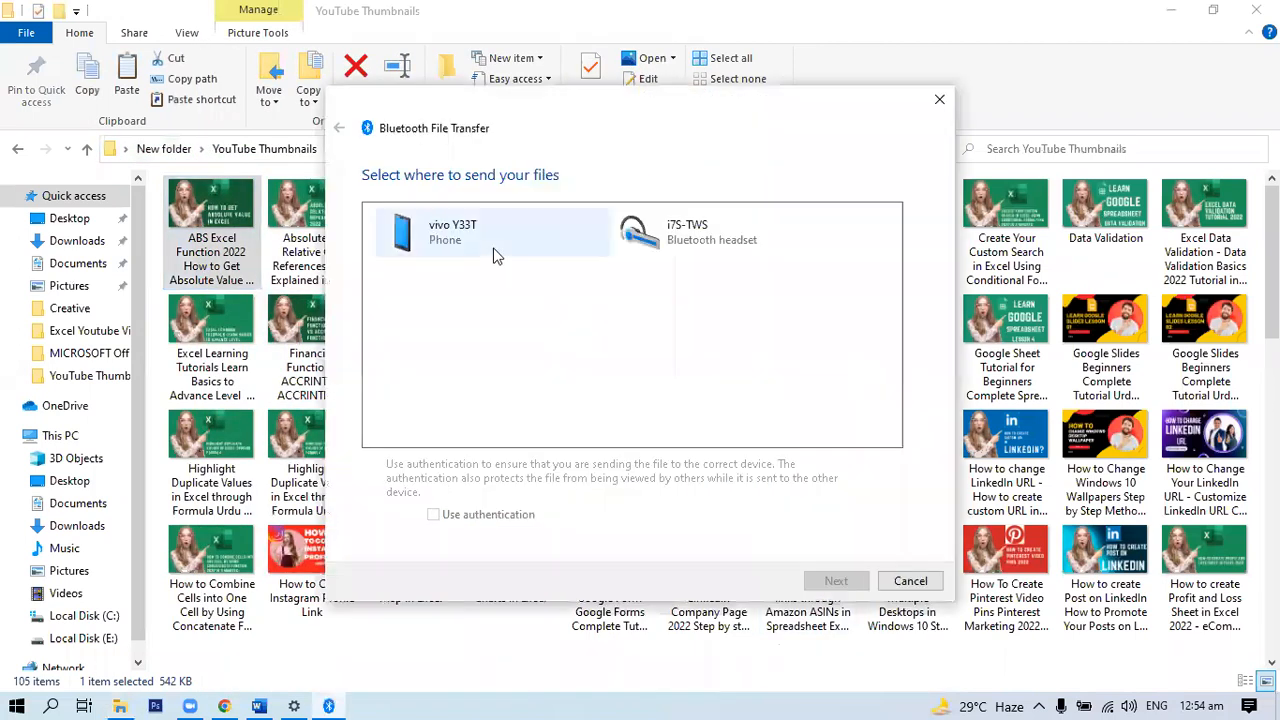
{"action": "double_click", "coordinate": [443, 240]}
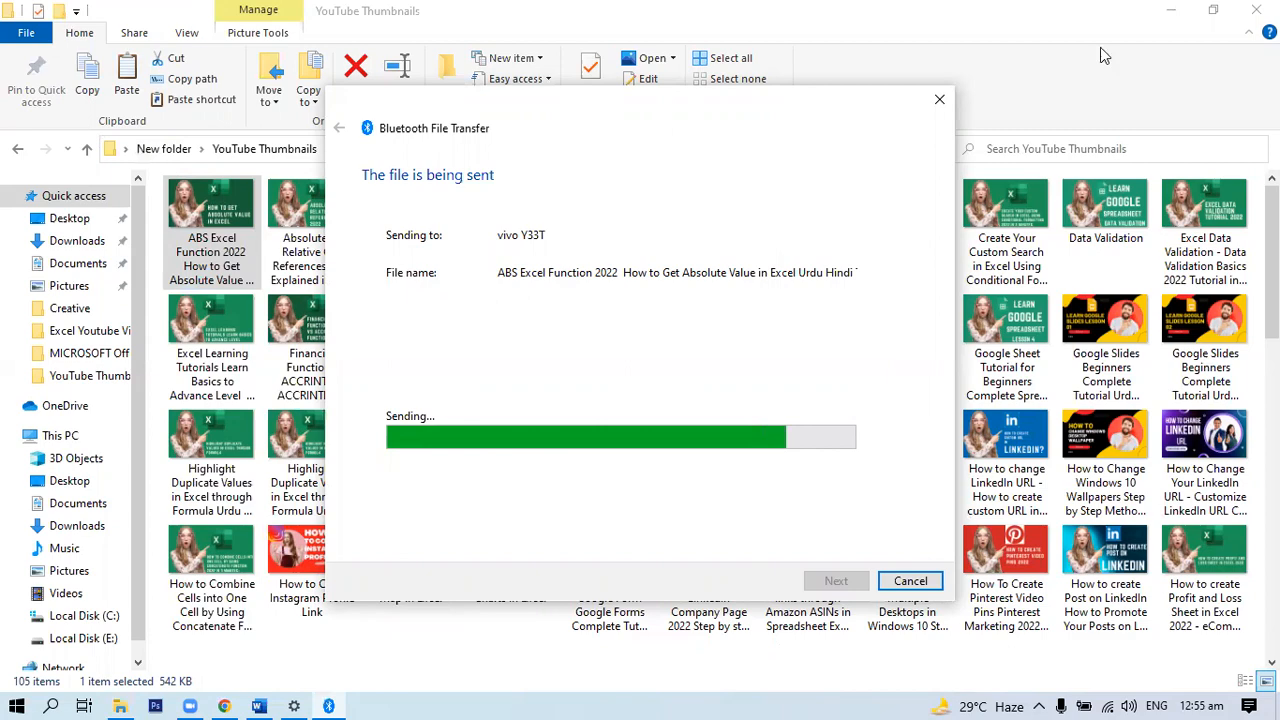
{"action": "left_click", "coordinate": [1257, 10]}
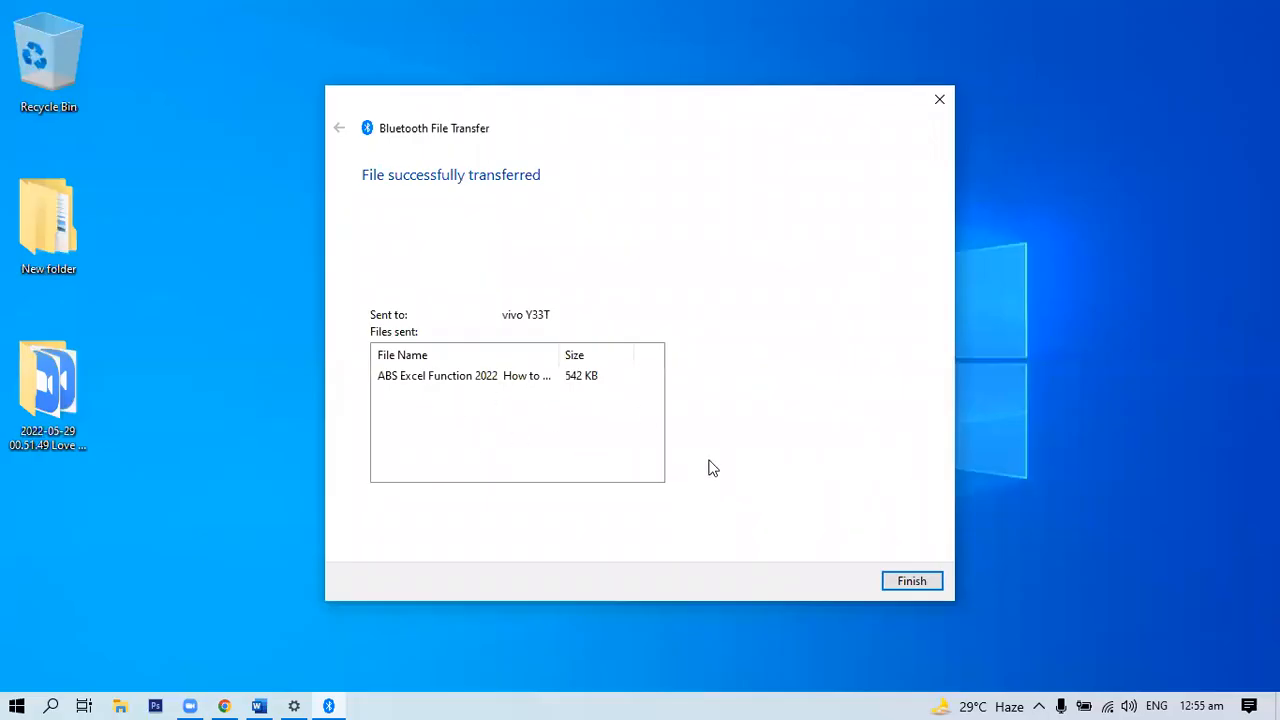
{"action": "left_click", "coordinate": [911, 581]}
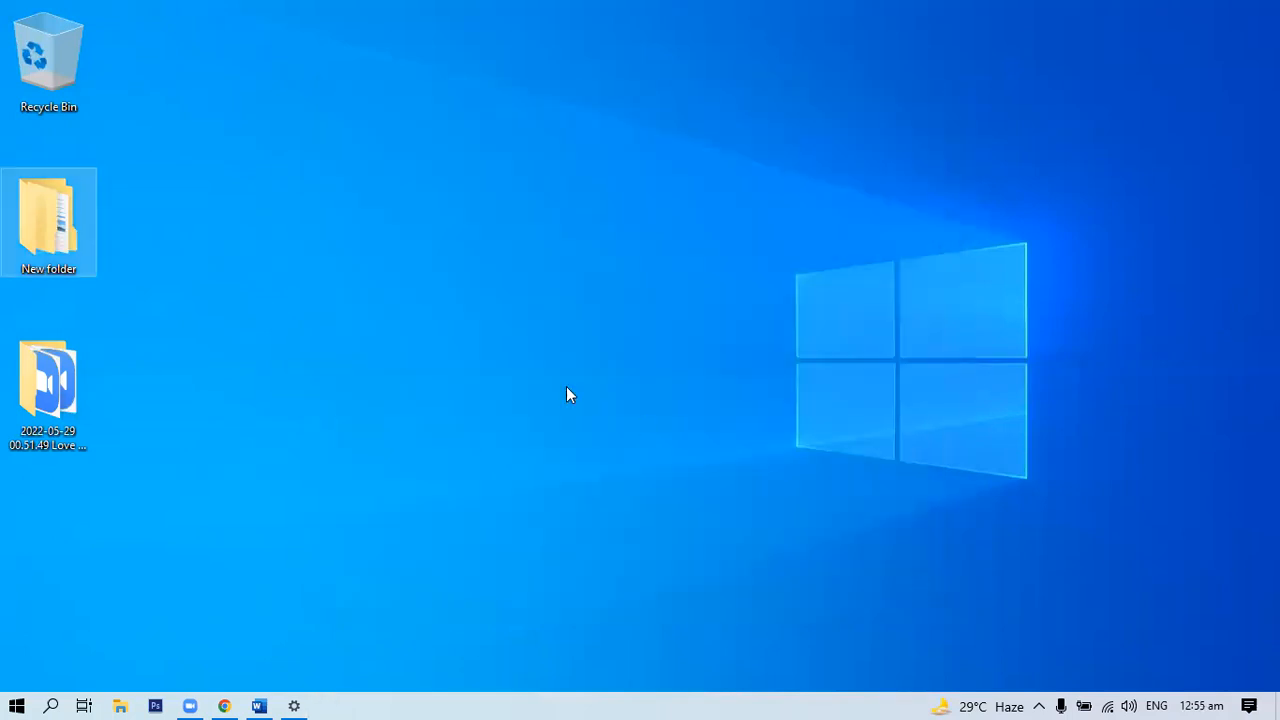
Return to Settings and search for a printer or scanner to add under Printers & scanners.
{"action": "left_click", "coordinate": [294, 706]}
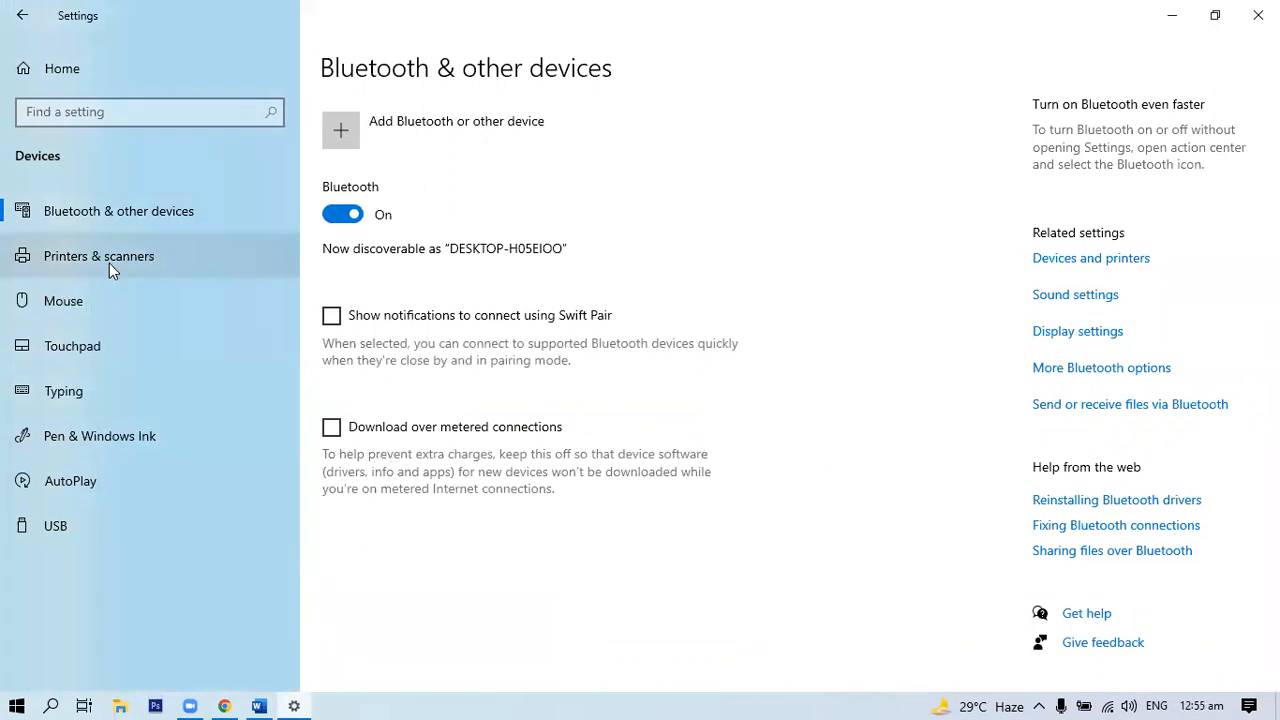
{"action": "left_click", "coordinate": [109, 263]}
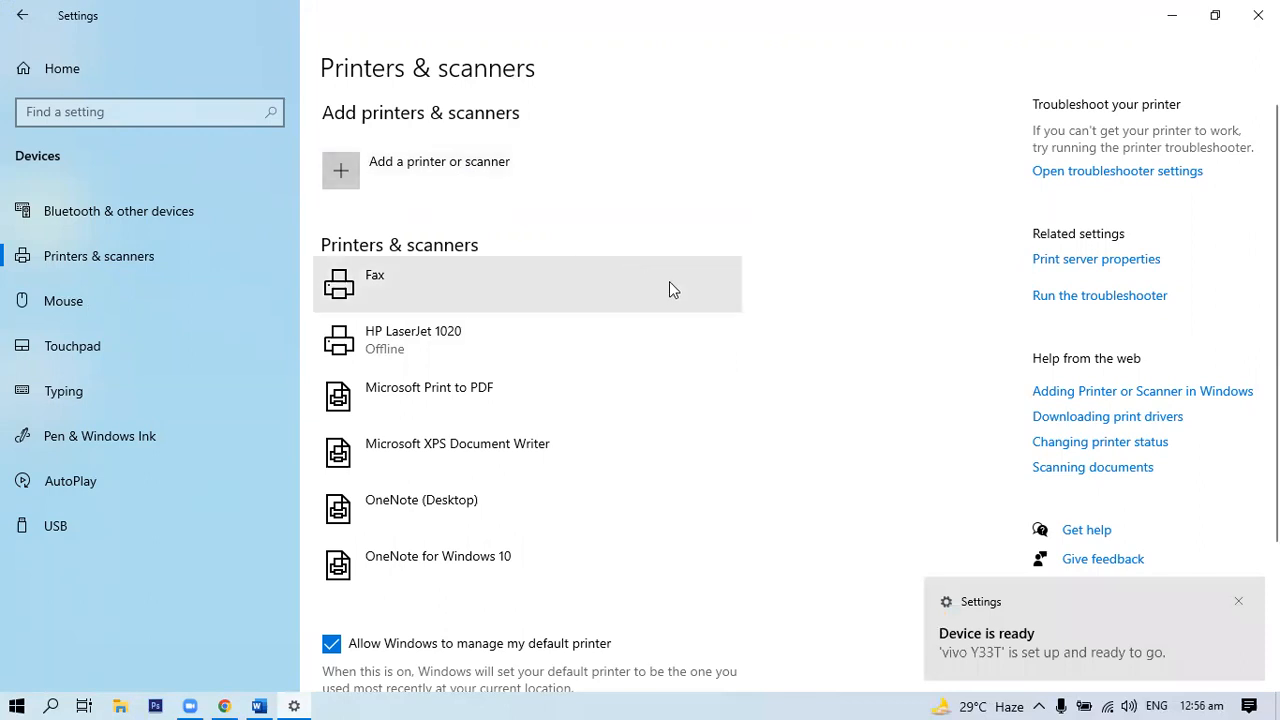
{"action": "left_click", "coordinate": [447, 183]}
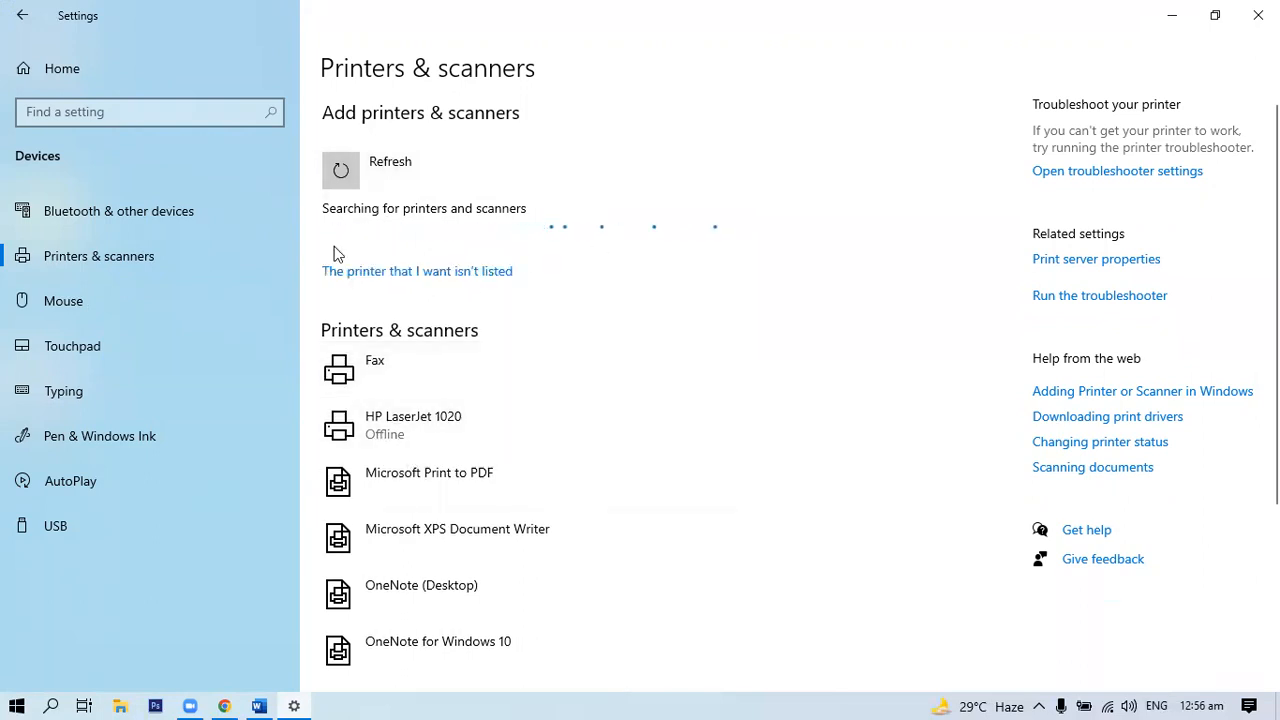
Review the primary button and wheel scrolling choices in the Mouse settings, keeping Left and Multiple lines at a time.
{"action": "left_click", "coordinate": [99, 303]}
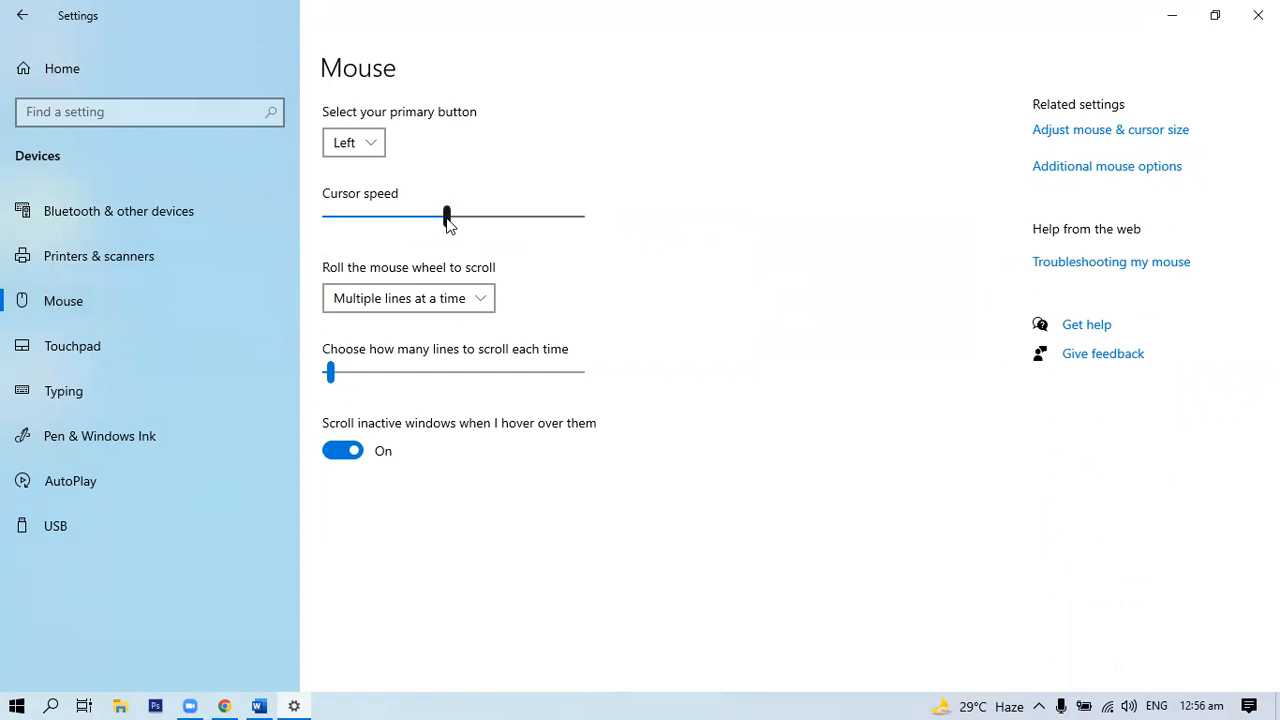
{"action": "left_click", "coordinate": [377, 143]}
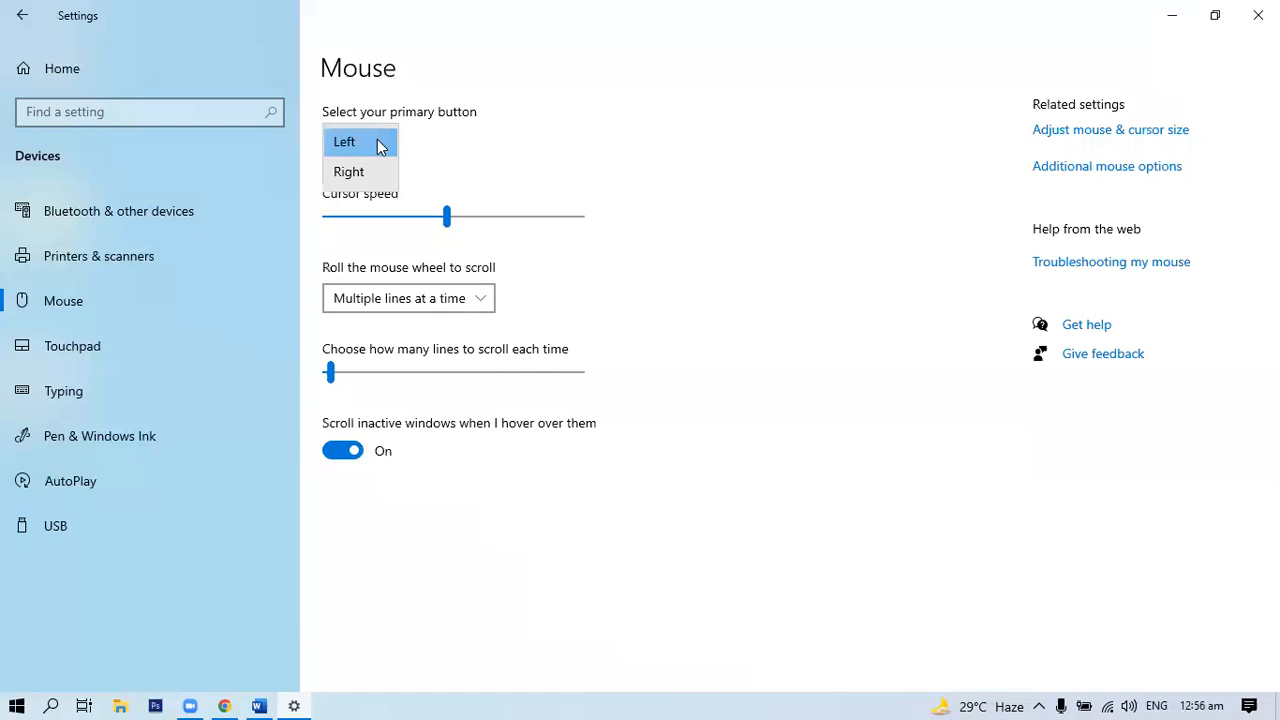
{"action": "left_click", "coordinate": [377, 143]}
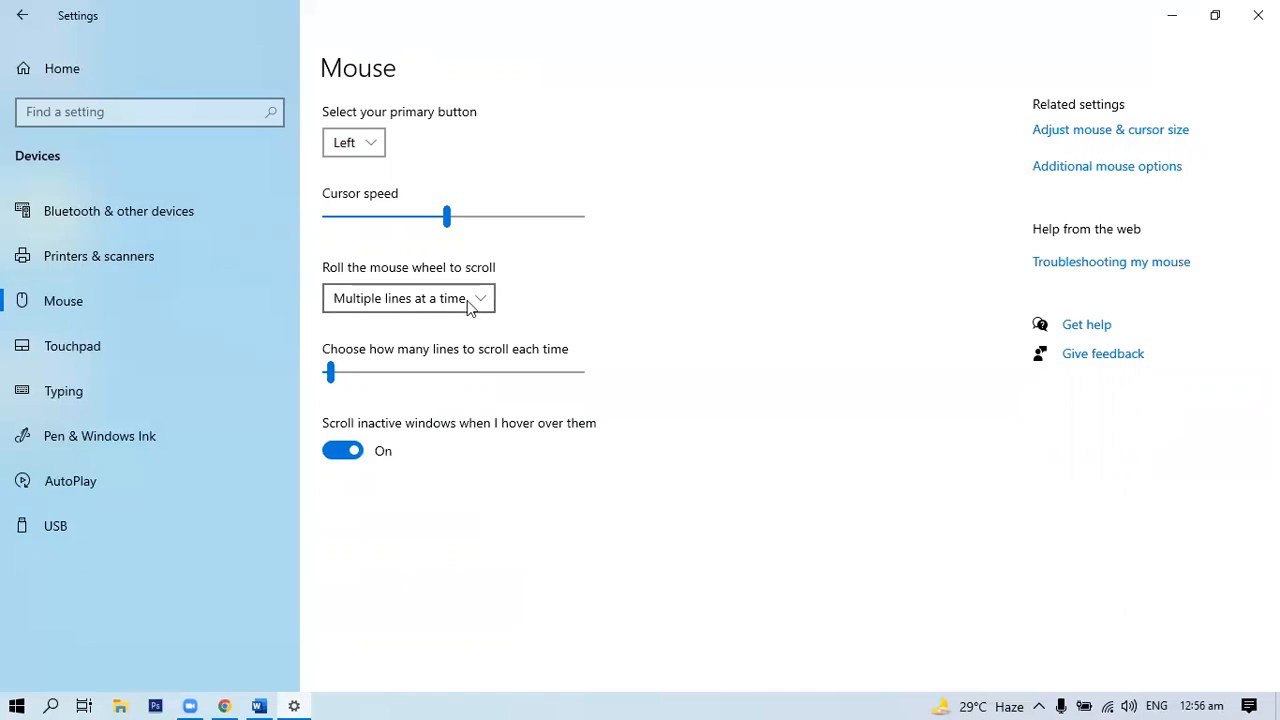
{"action": "left_click", "coordinate": [467, 302]}
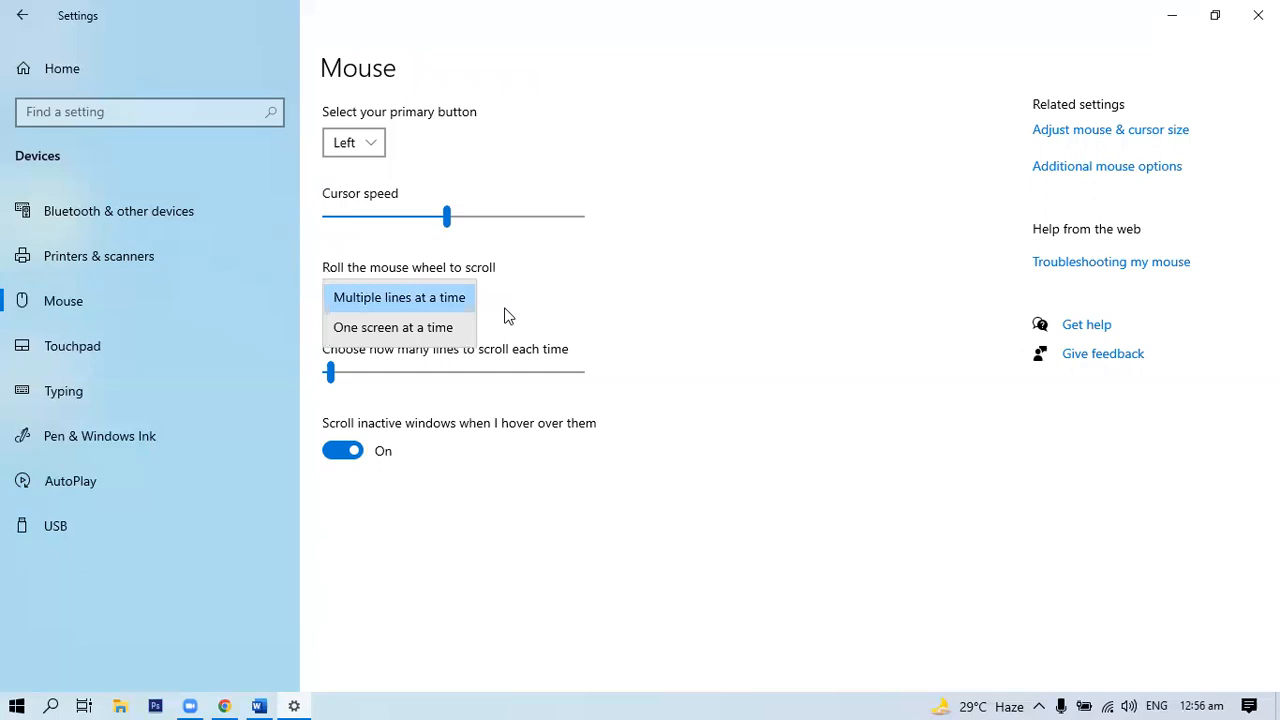
{"action": "left_click", "coordinate": [428, 305]}
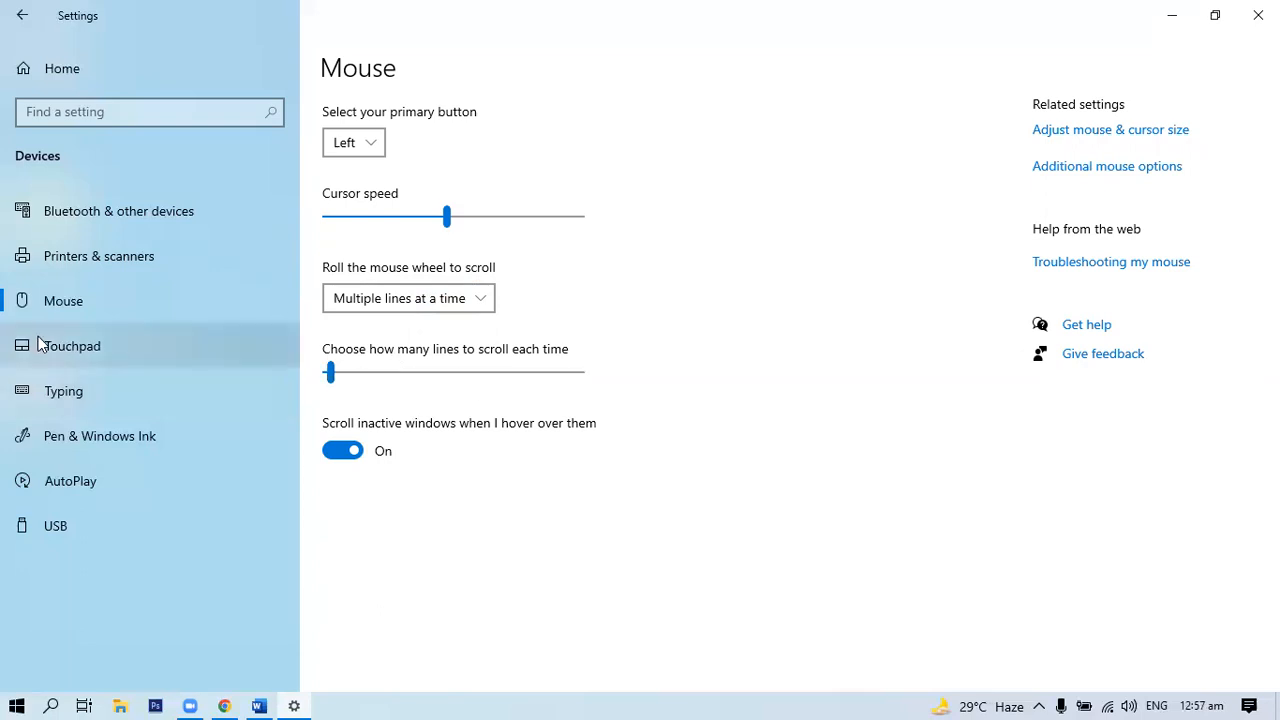
Set the touchpad sensitivity to High sensitivity.
{"action": "left_click", "coordinate": [86, 354]}
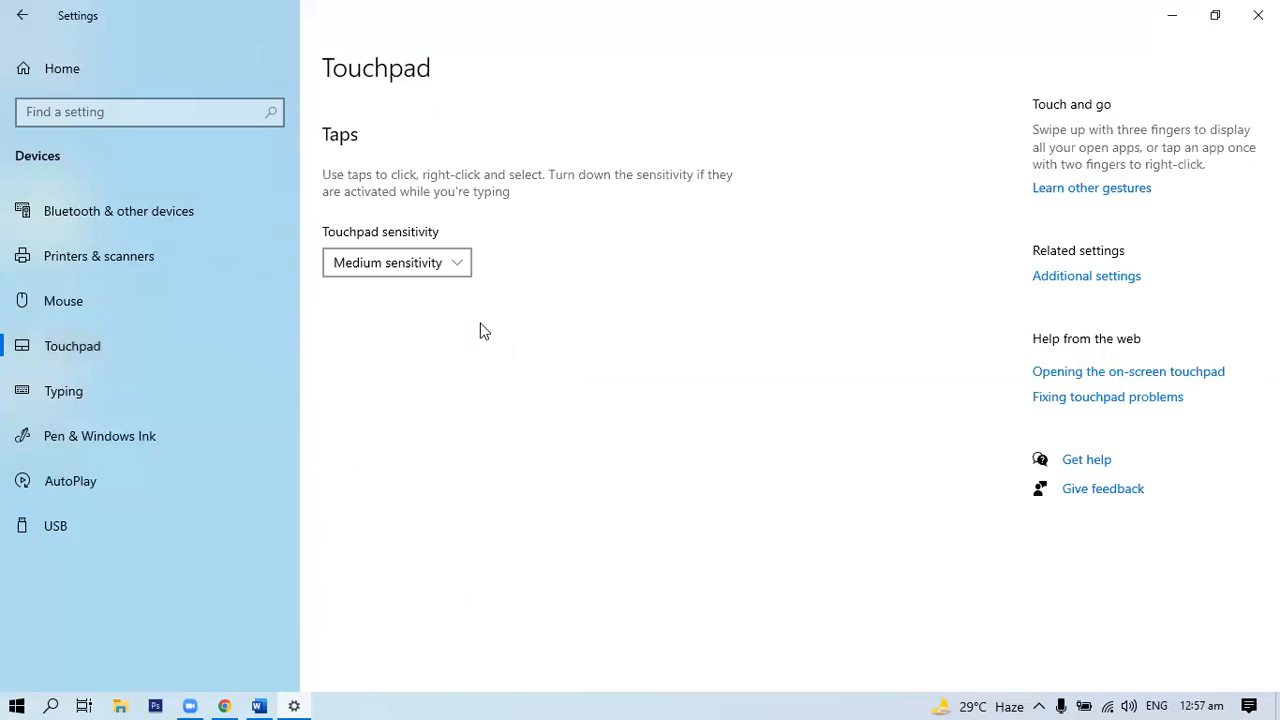
{"action": "left_click", "coordinate": [455, 273]}
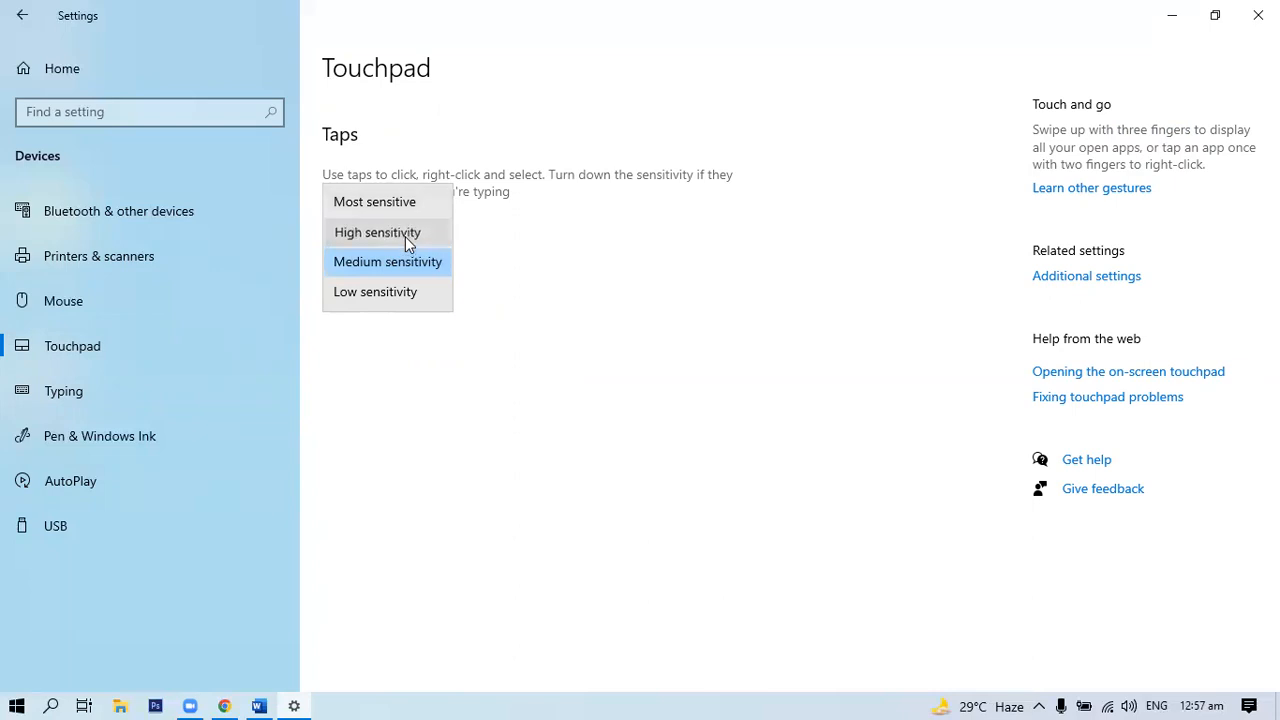
{"action": "left_click", "coordinate": [405, 236]}
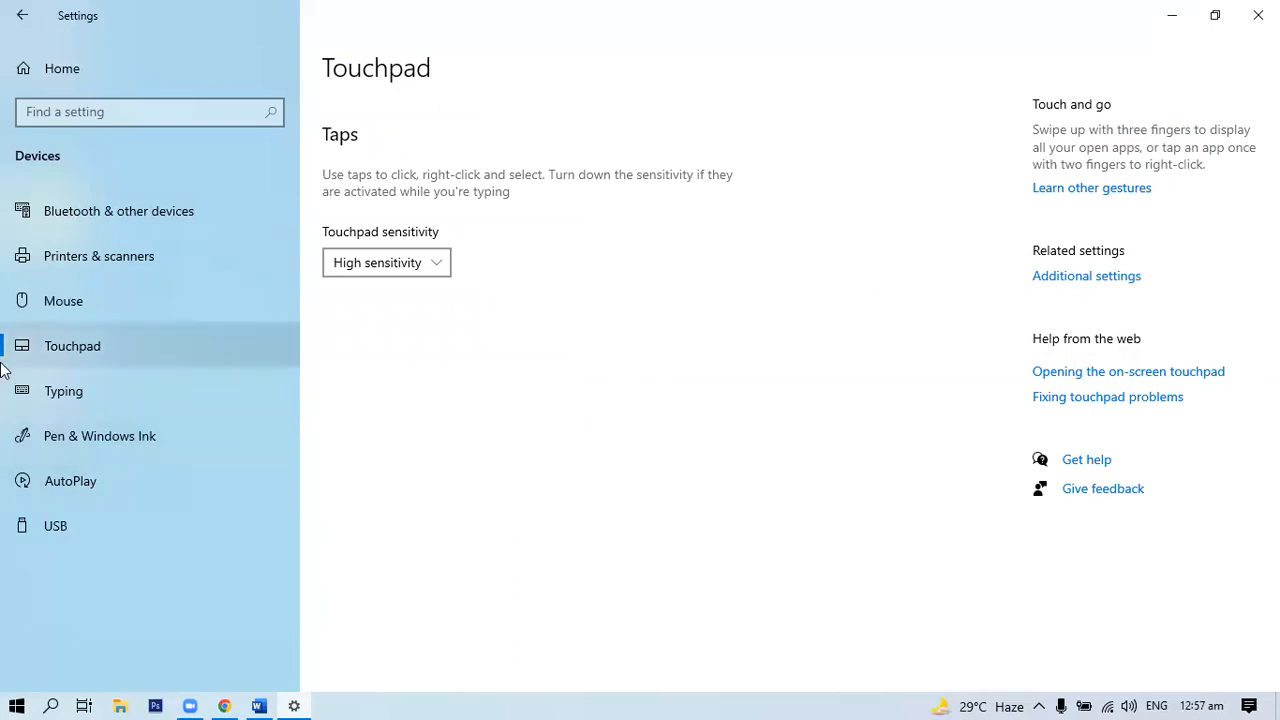
Review the Typing settings and the handwriting font choices under Pen & Windows Ink, keeping Segoe UI.
{"action": "left_click", "coordinate": [70, 397]}
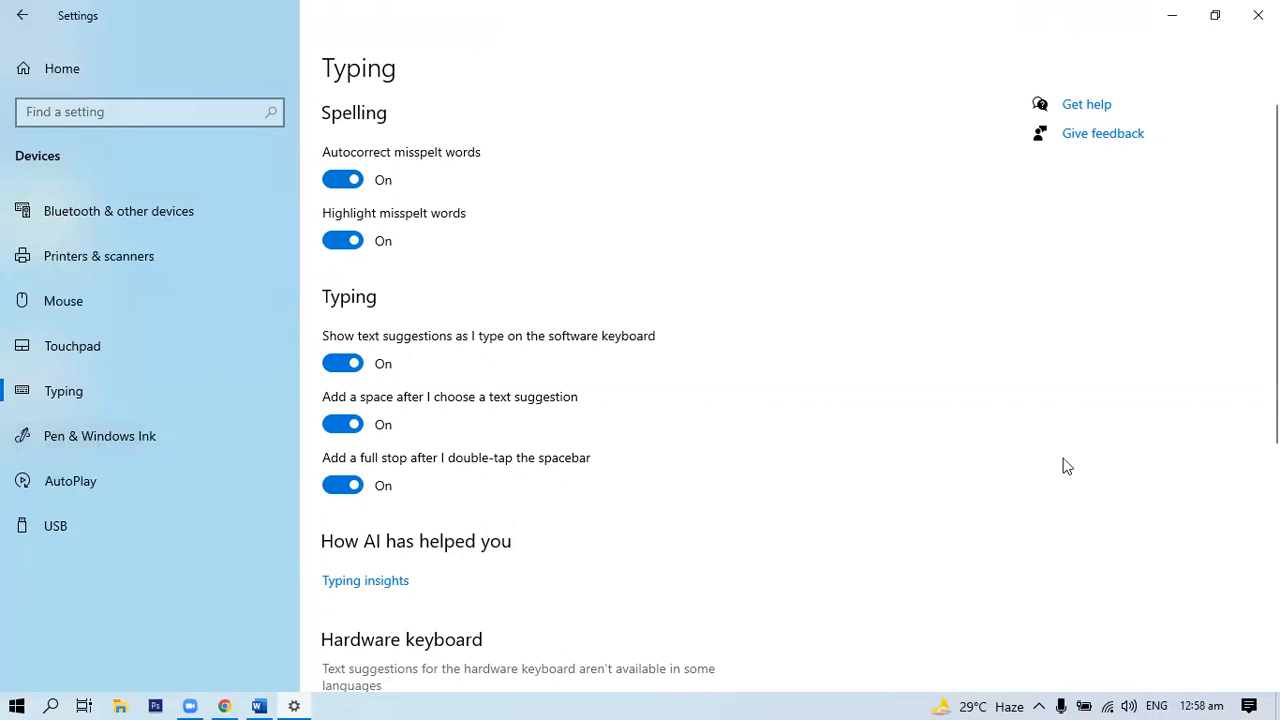
{"action": "left_click", "coordinate": [101, 436]}
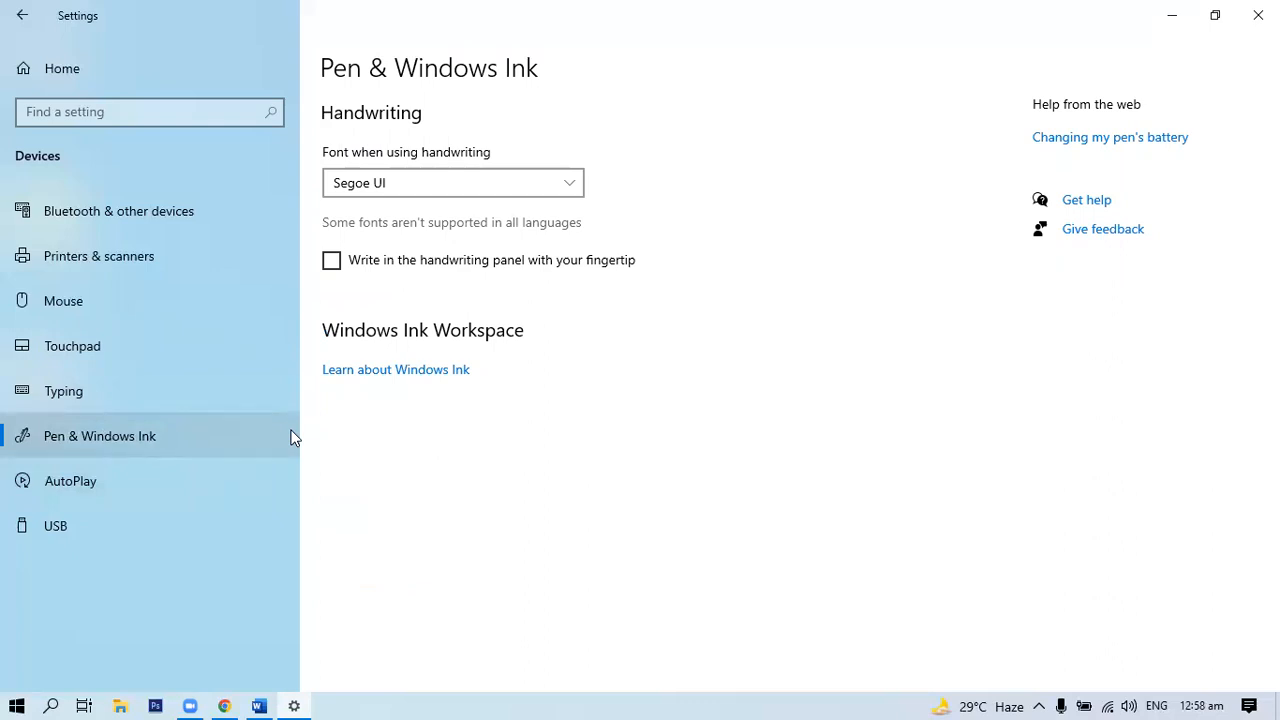
{"action": "left_click", "coordinate": [543, 197]}
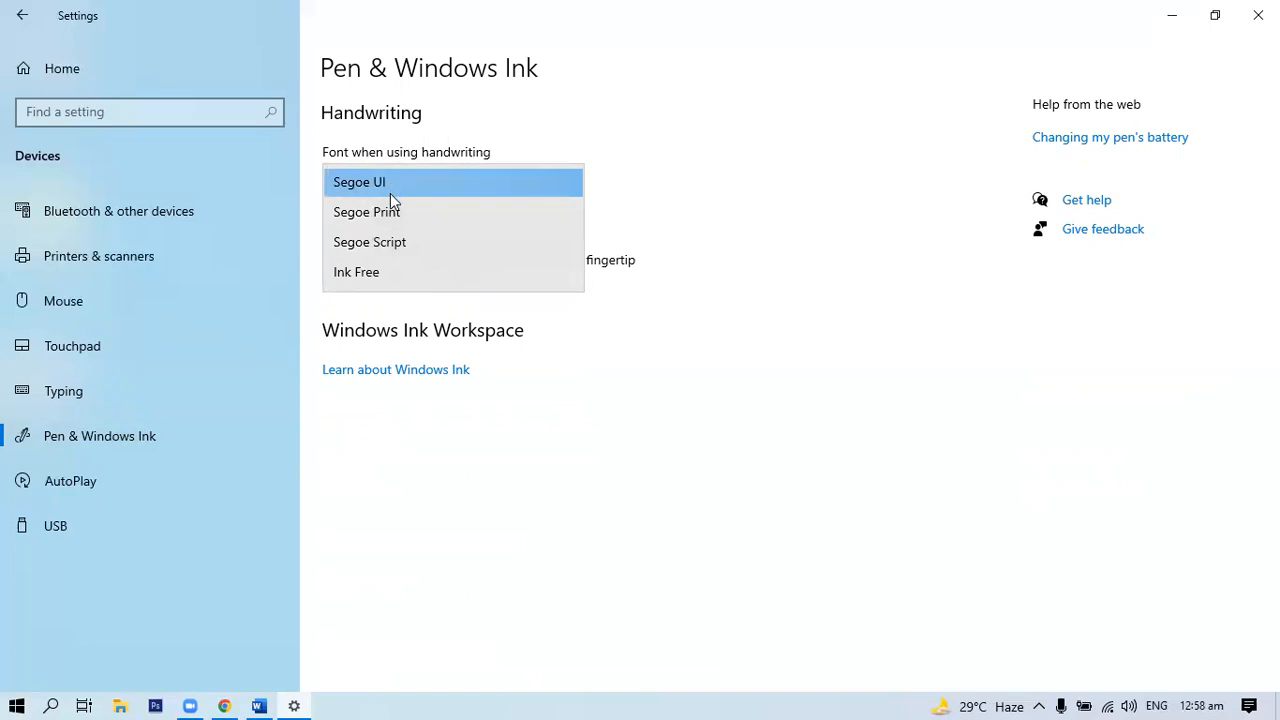
{"action": "left_click", "coordinate": [714, 129]}
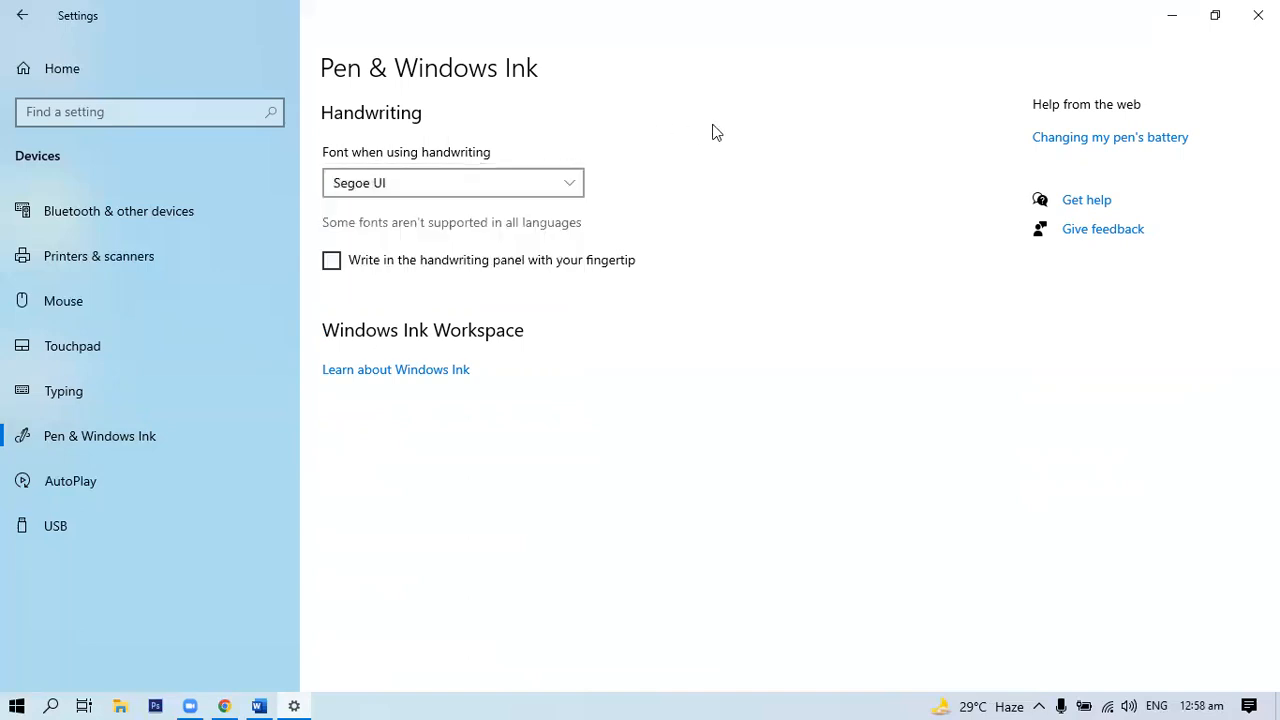
Review the AutoPlay default choices for Removable drive and Memory card without selecting any, and view the USB settings.
{"action": "left_click", "coordinate": [108, 482]}
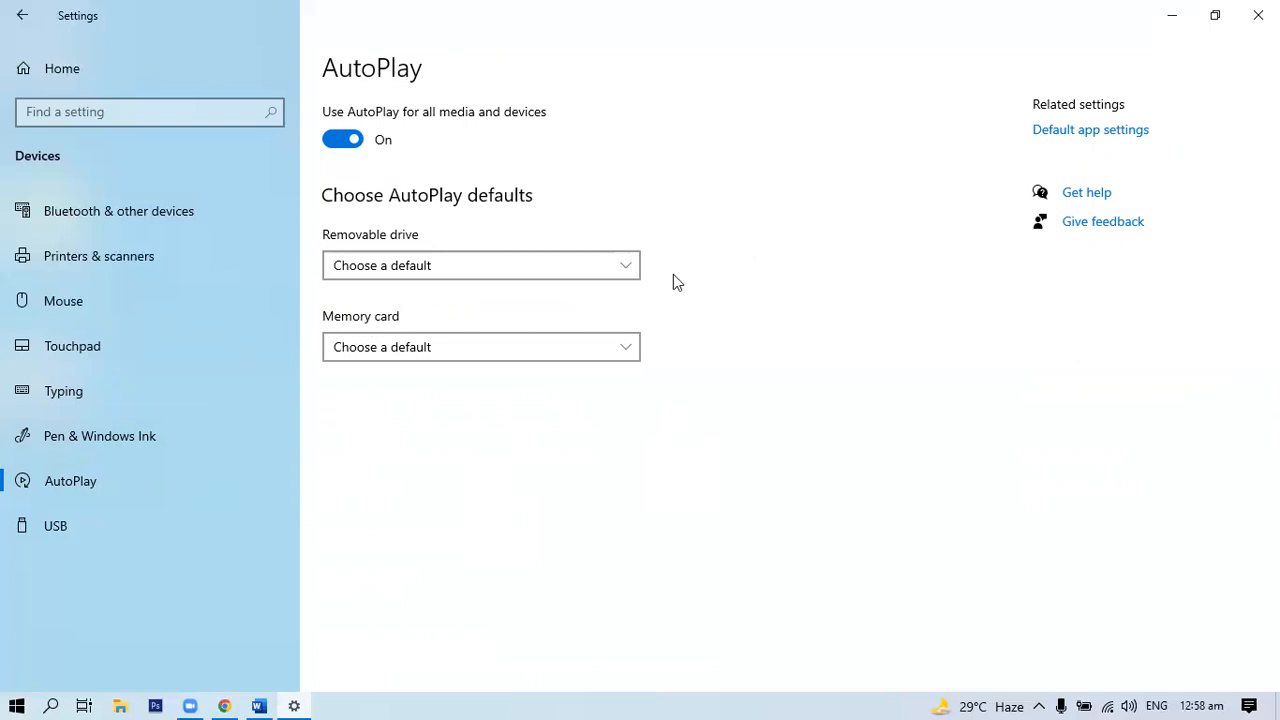
{"action": "left_click", "coordinate": [634, 268]}
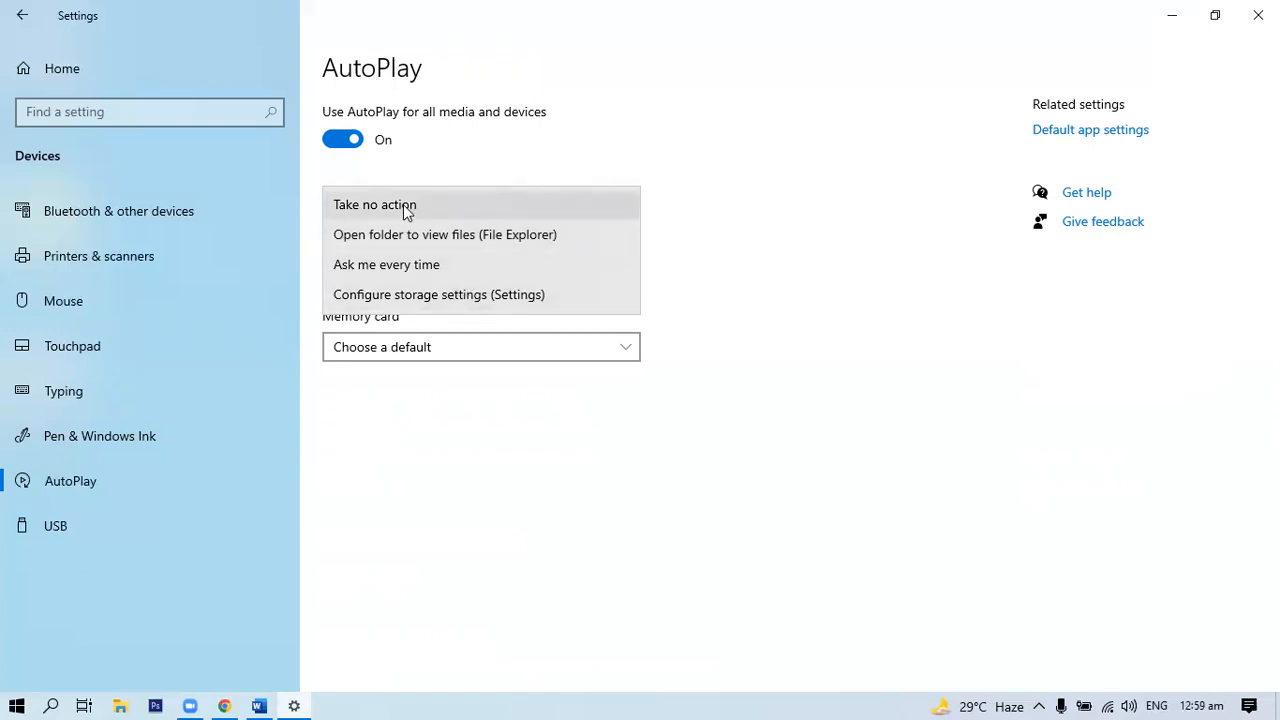
{"action": "left_click", "coordinate": [805, 279]}
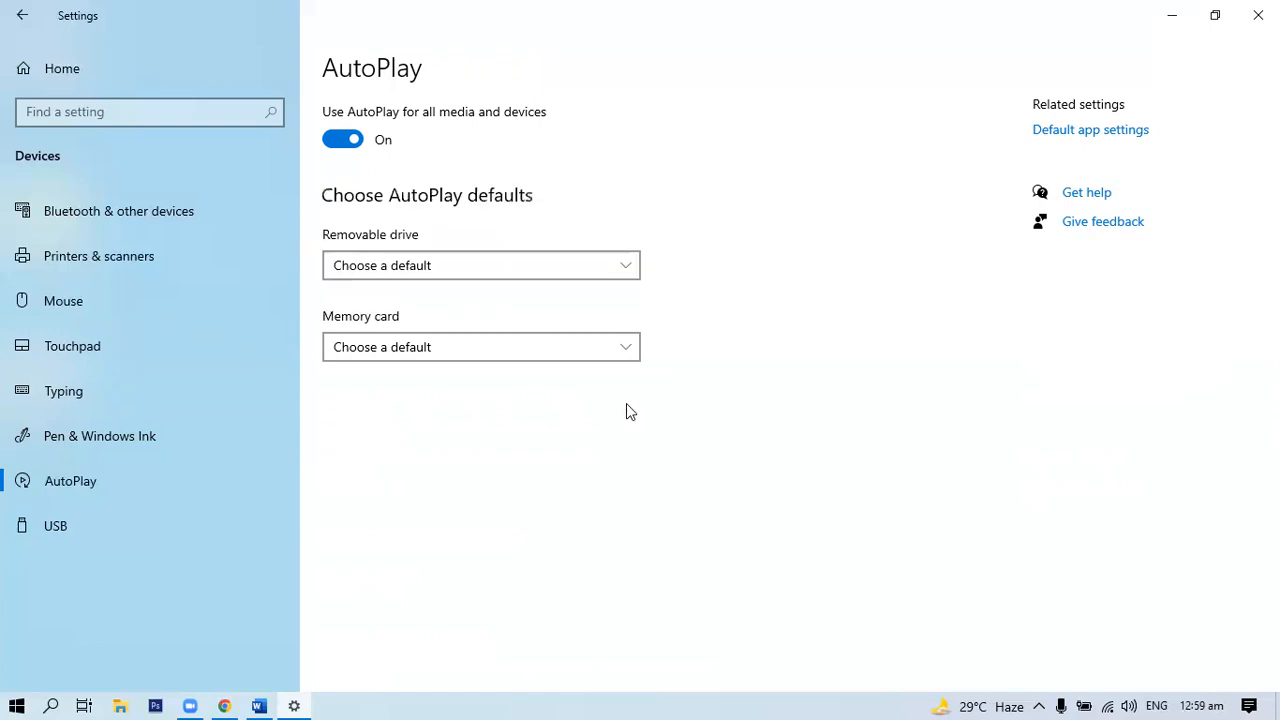
{"action": "left_click", "coordinate": [617, 350]}
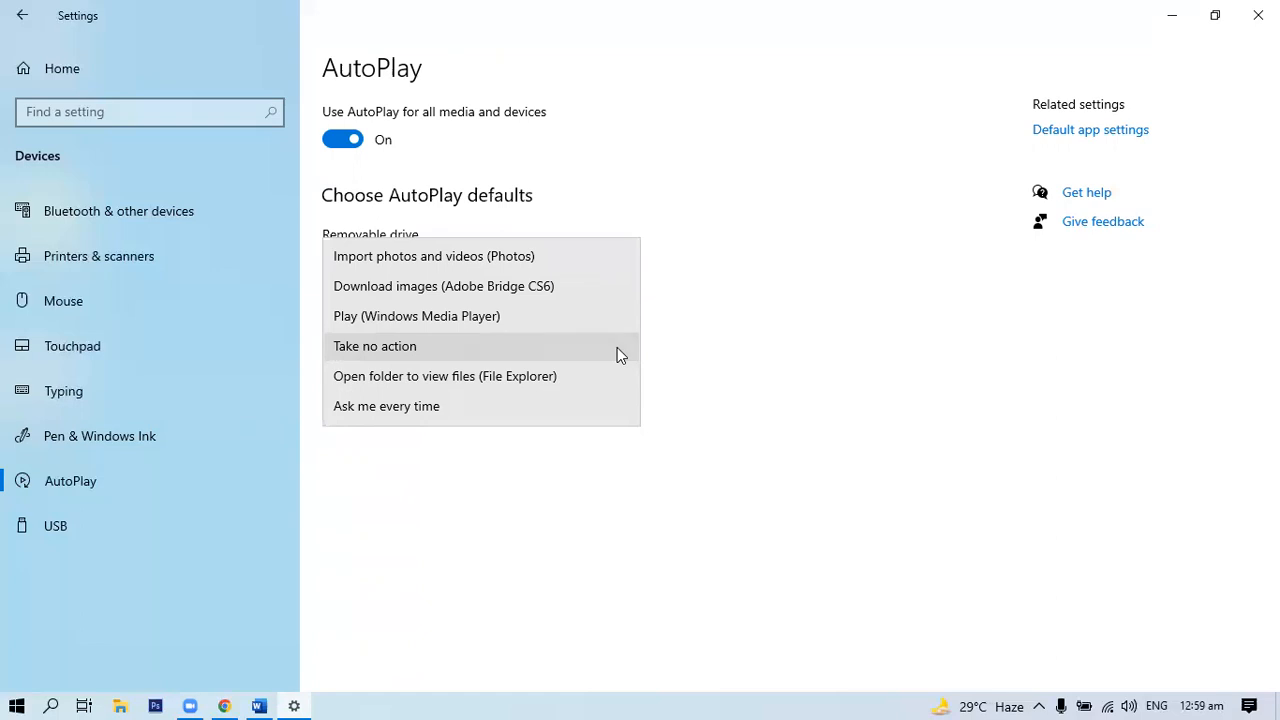
{"action": "left_click", "coordinate": [868, 317]}
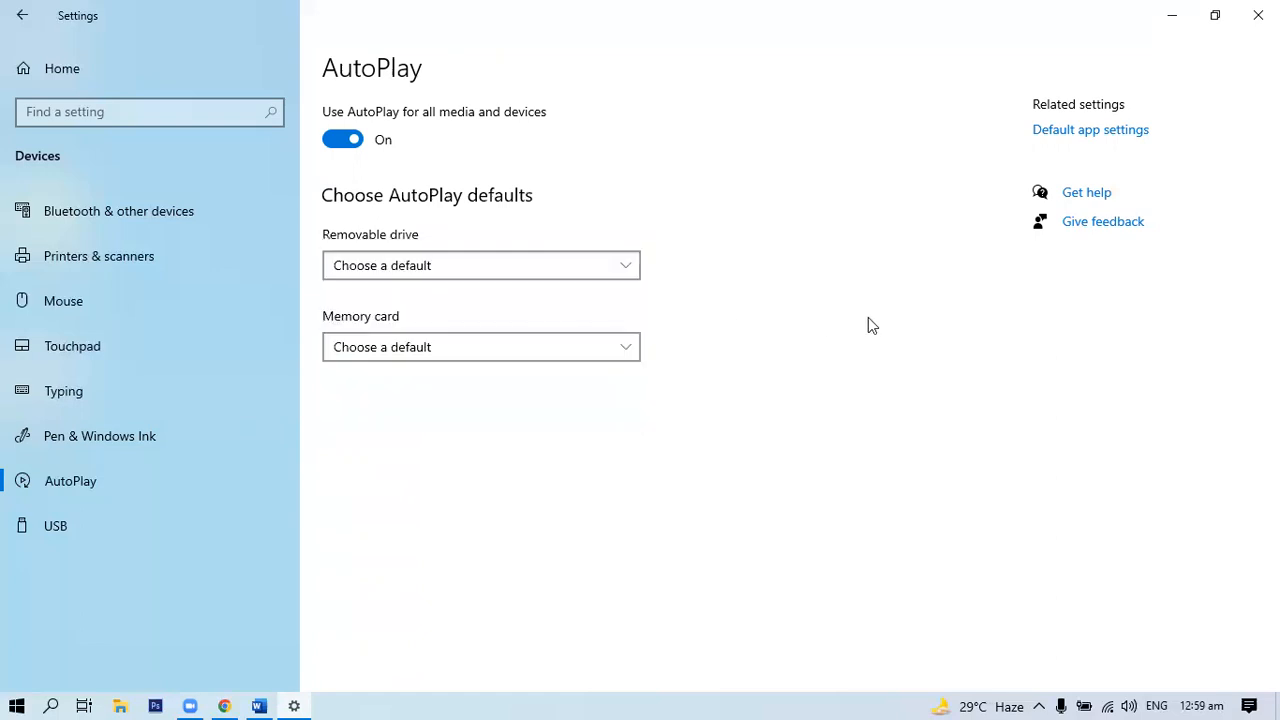
{"action": "left_click", "coordinate": [74, 522]}
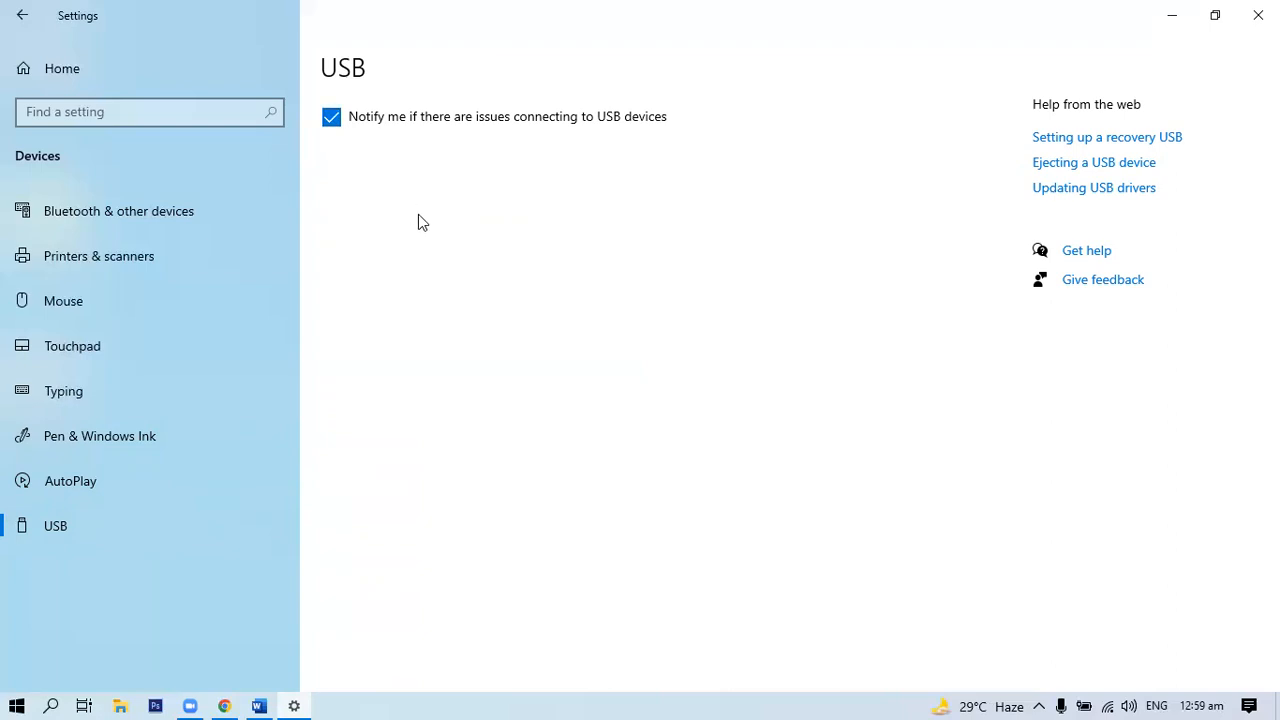
View the Add a phone setup in the Phone settings as far as the Microsoft sign-in page, and close it.
{"action": "left_click", "coordinate": [30, 30]}
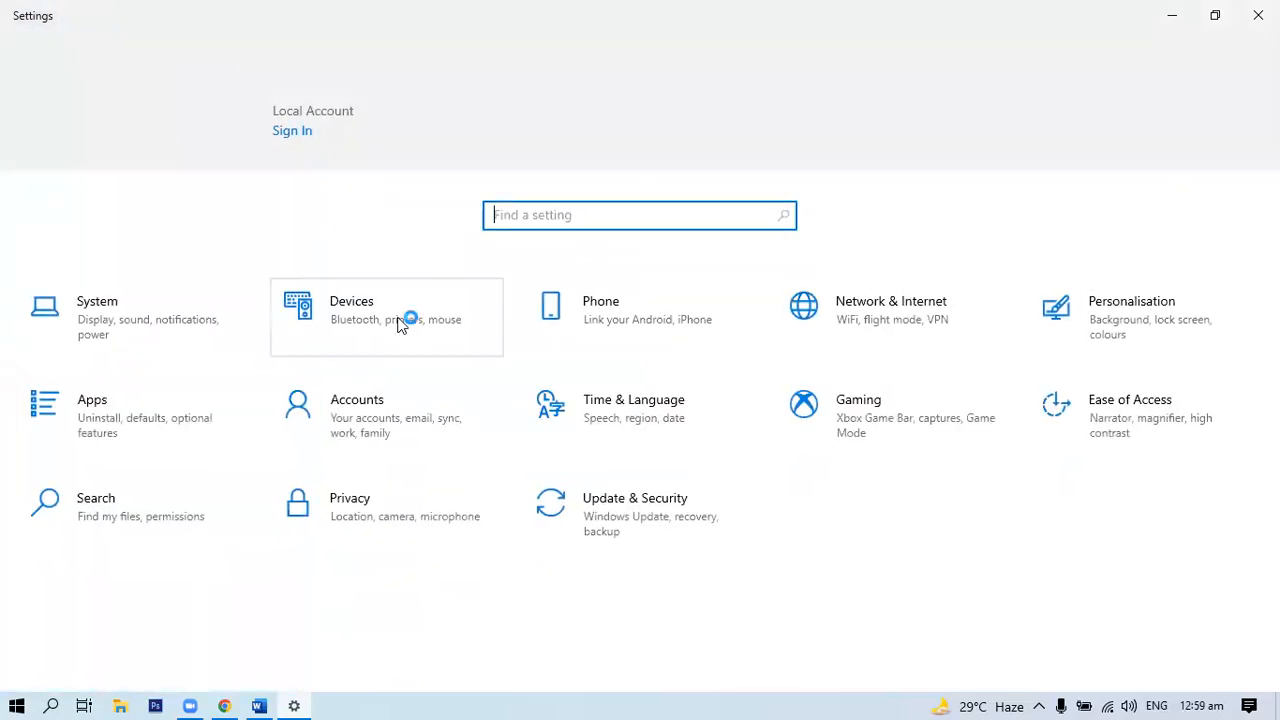
{"action": "left_click", "coordinate": [639, 322]}
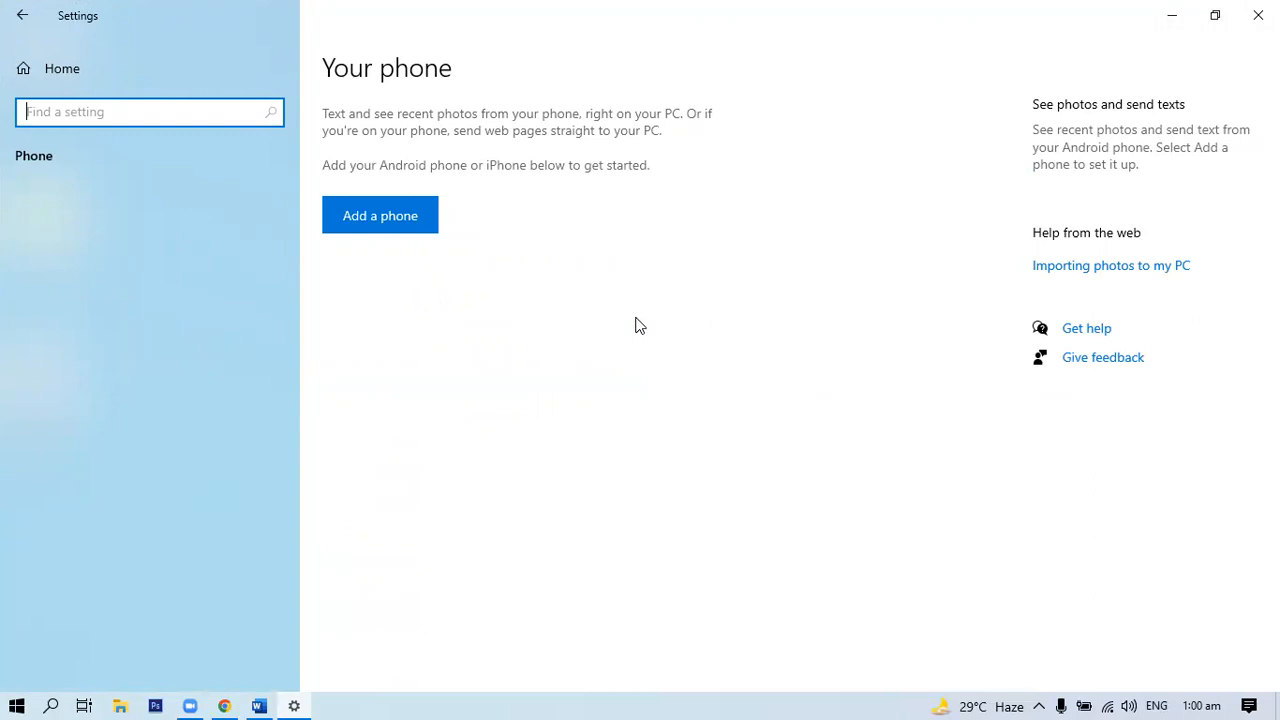
{"action": "left_click", "coordinate": [387, 235]}
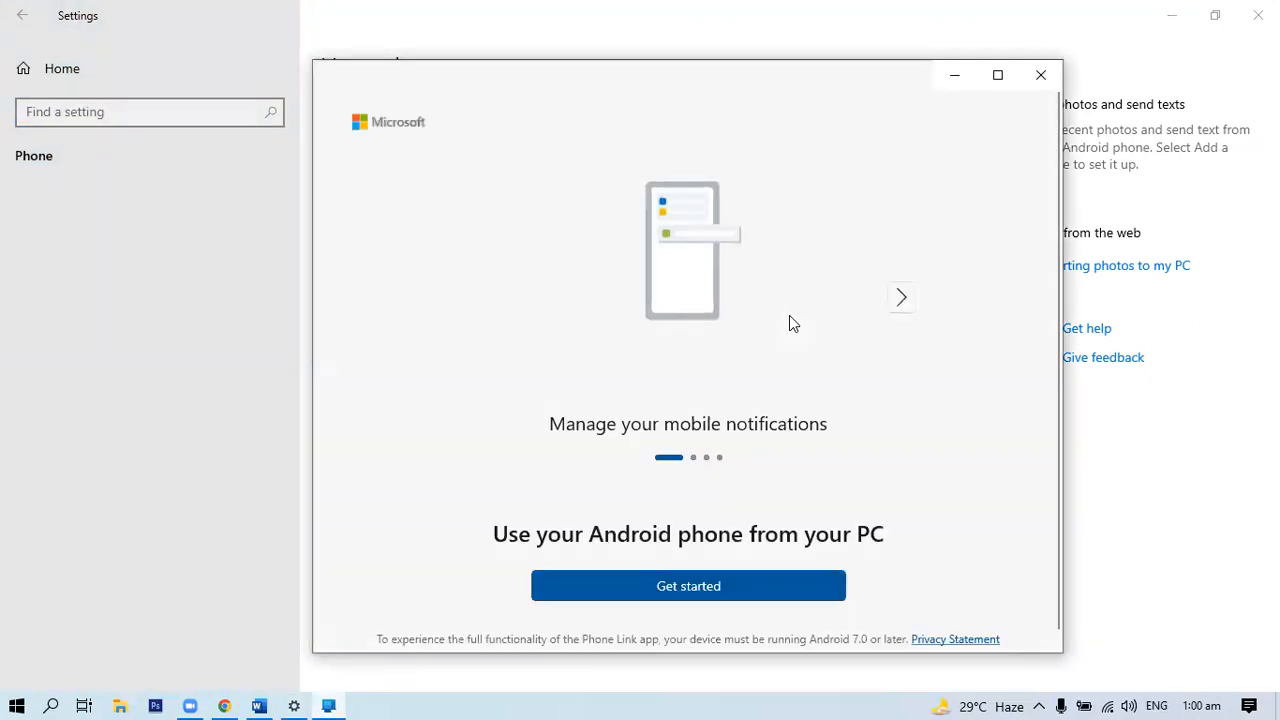
{"action": "left_click", "coordinate": [705, 588]}
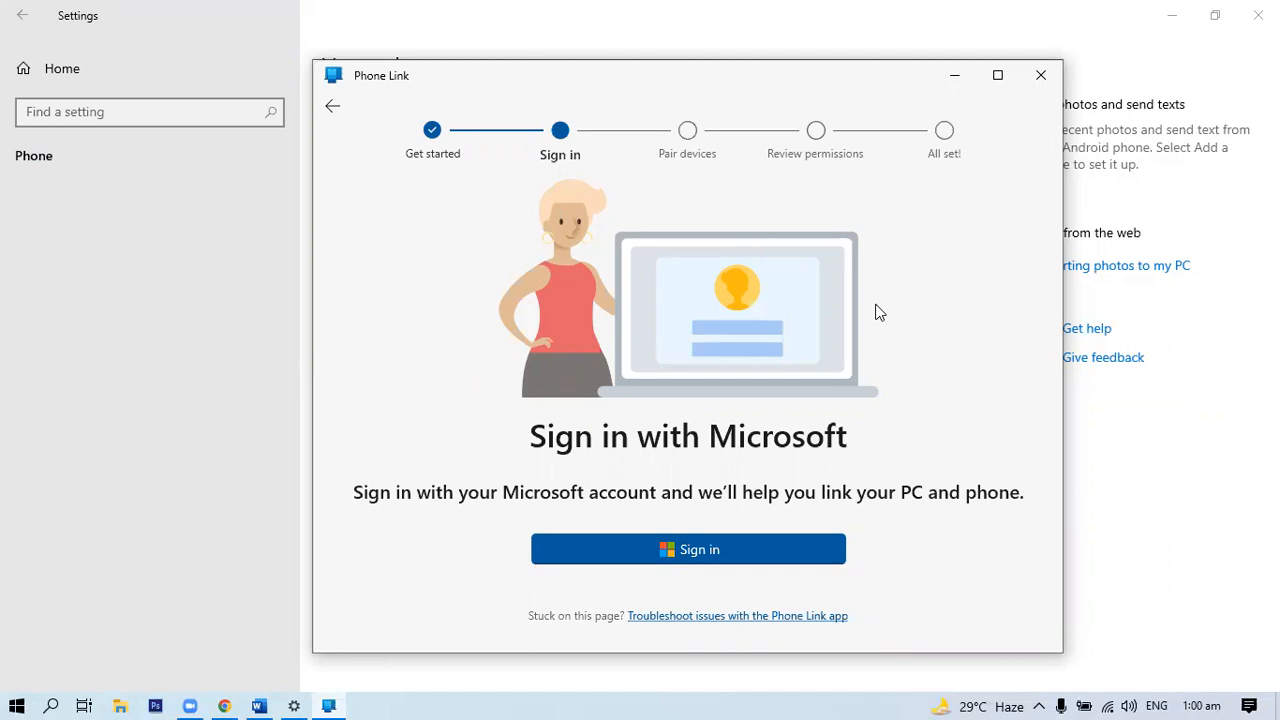
{"action": "left_click", "coordinate": [1039, 77]}
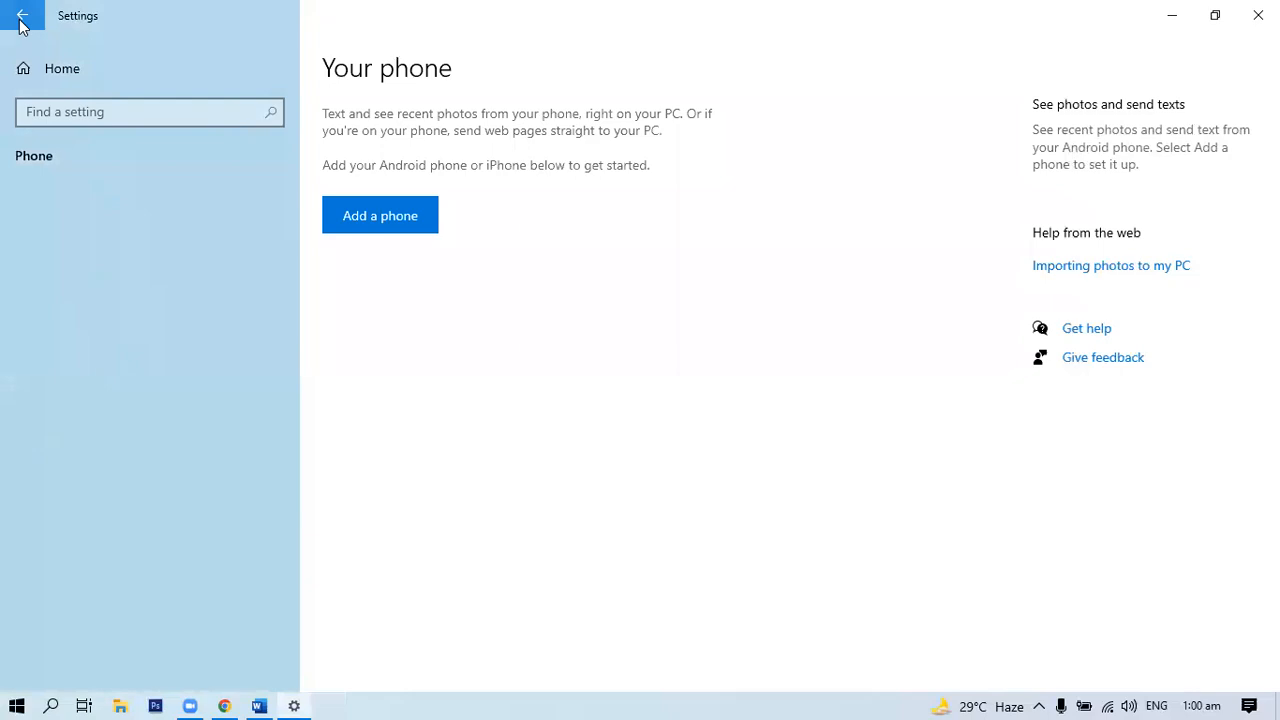
Review the WiFi data usage per app in the Network & Internet settings, and the Flight mode options.
{"action": "left_click", "coordinate": [21, 22]}
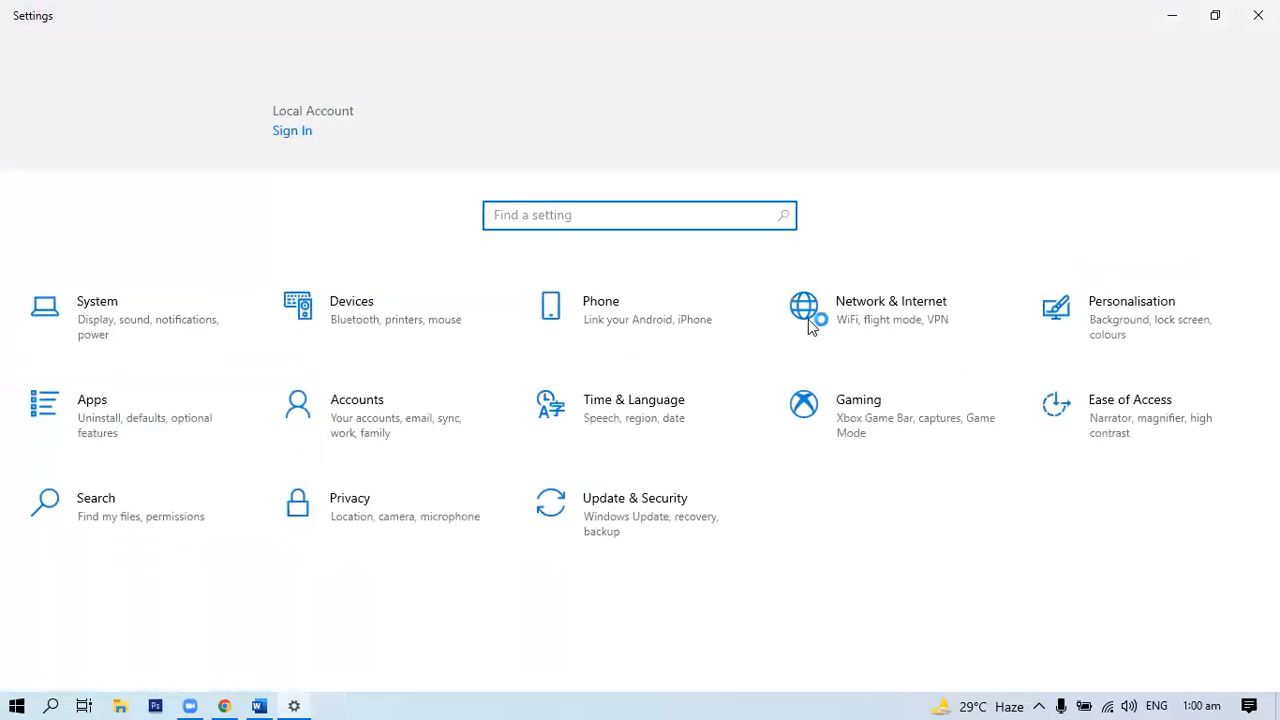
{"action": "left_click", "coordinate": [897, 330]}
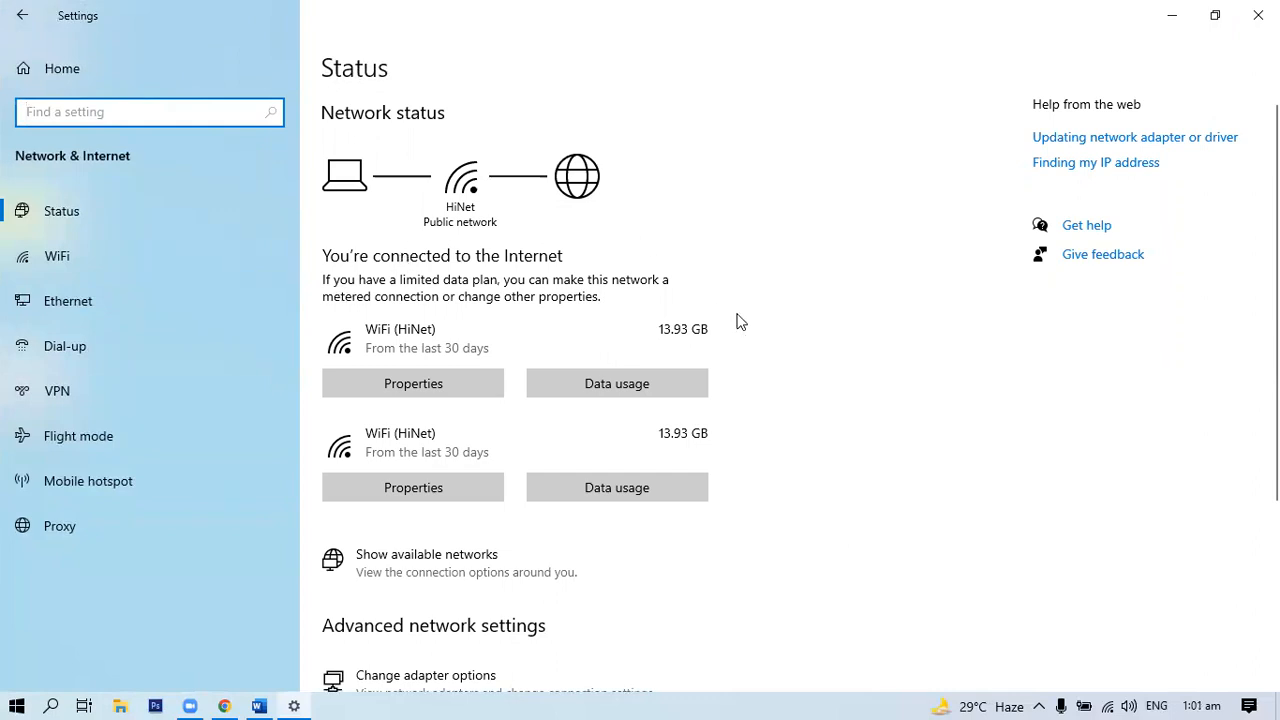
{"action": "left_click", "coordinate": [605, 396]}
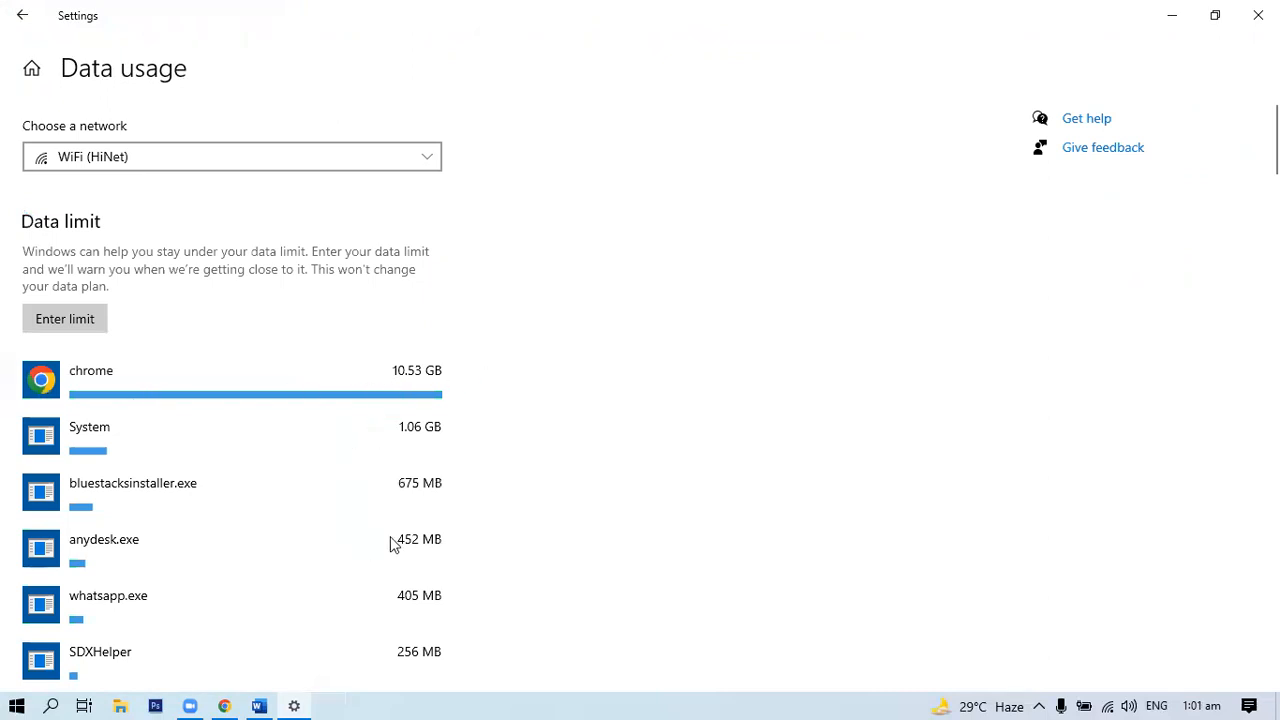
{"action": "left_click", "coordinate": [22, 20]}
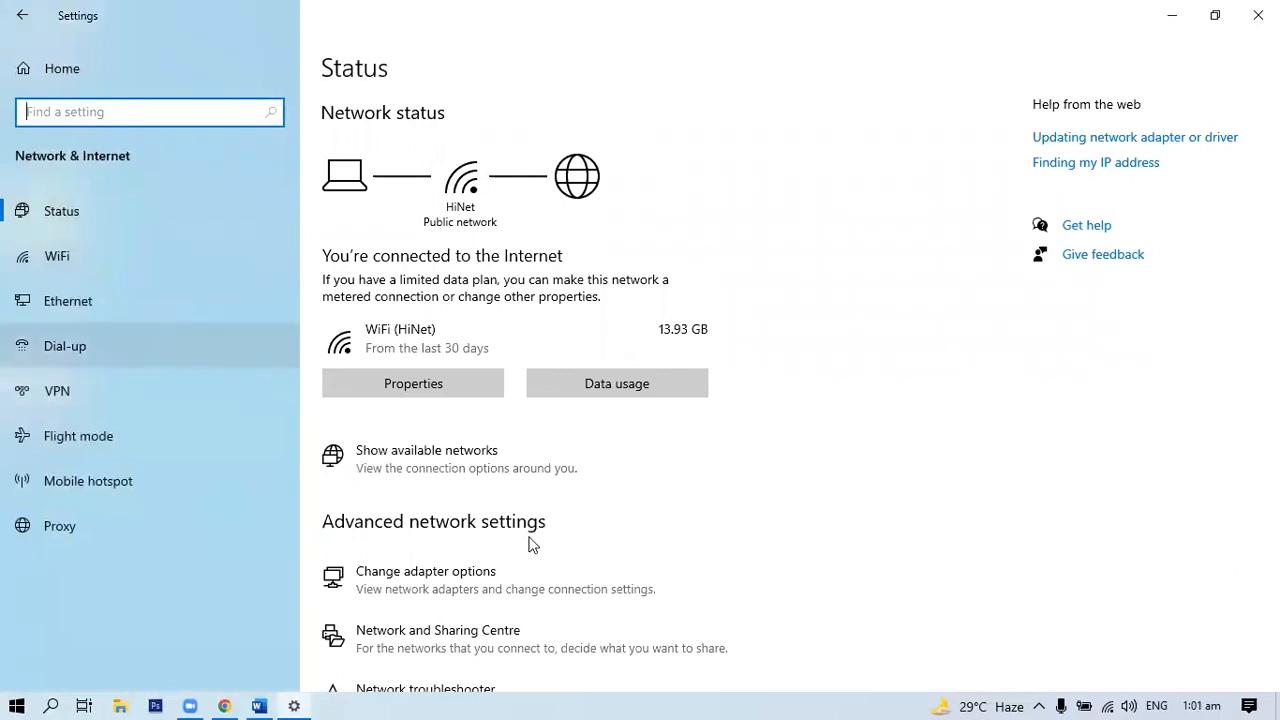
{"action": "left_click", "coordinate": [131, 439]}
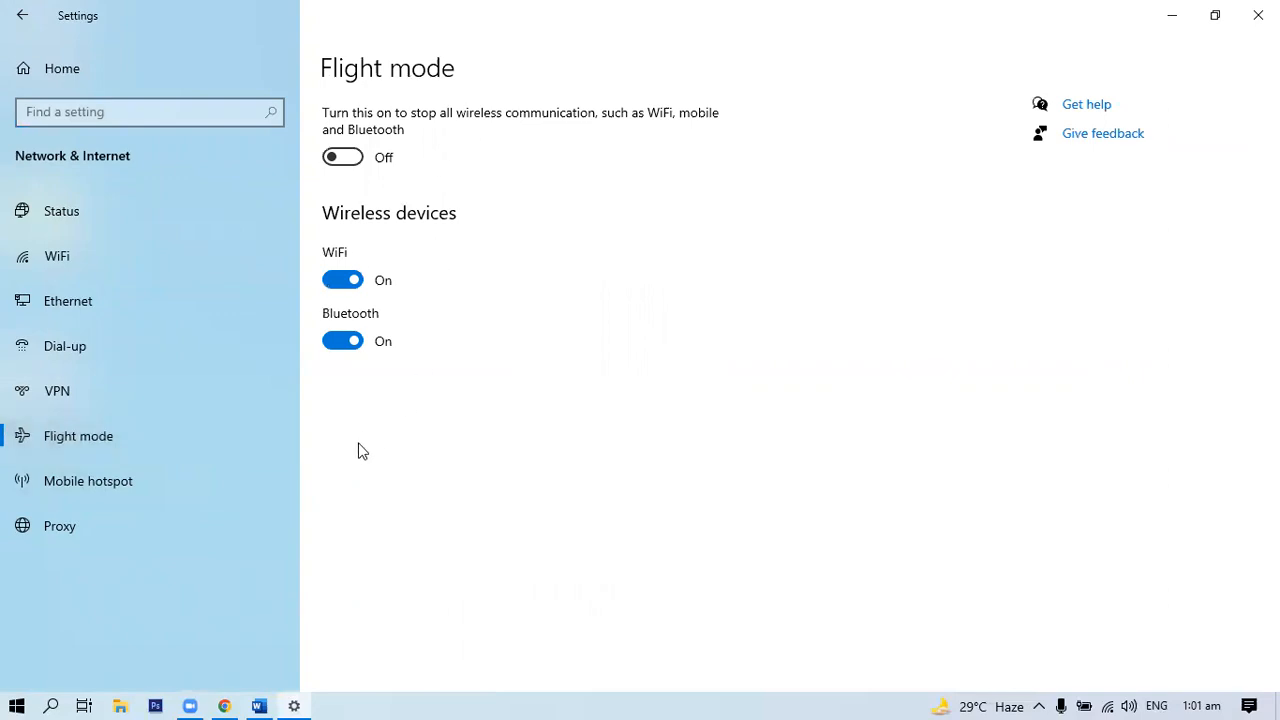
Turn the mobile hotspot's Internet connection sharing on and off again.
{"action": "left_click", "coordinate": [124, 484]}
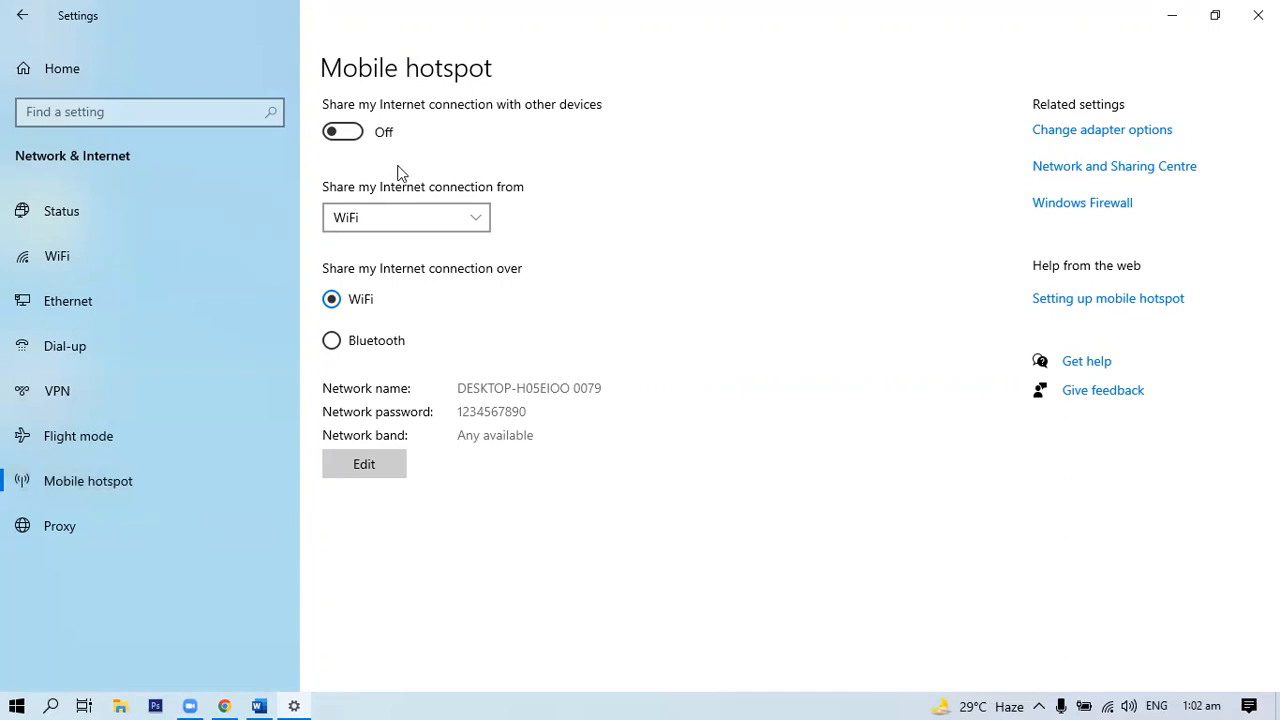
{"action": "left_click", "coordinate": [343, 132]}
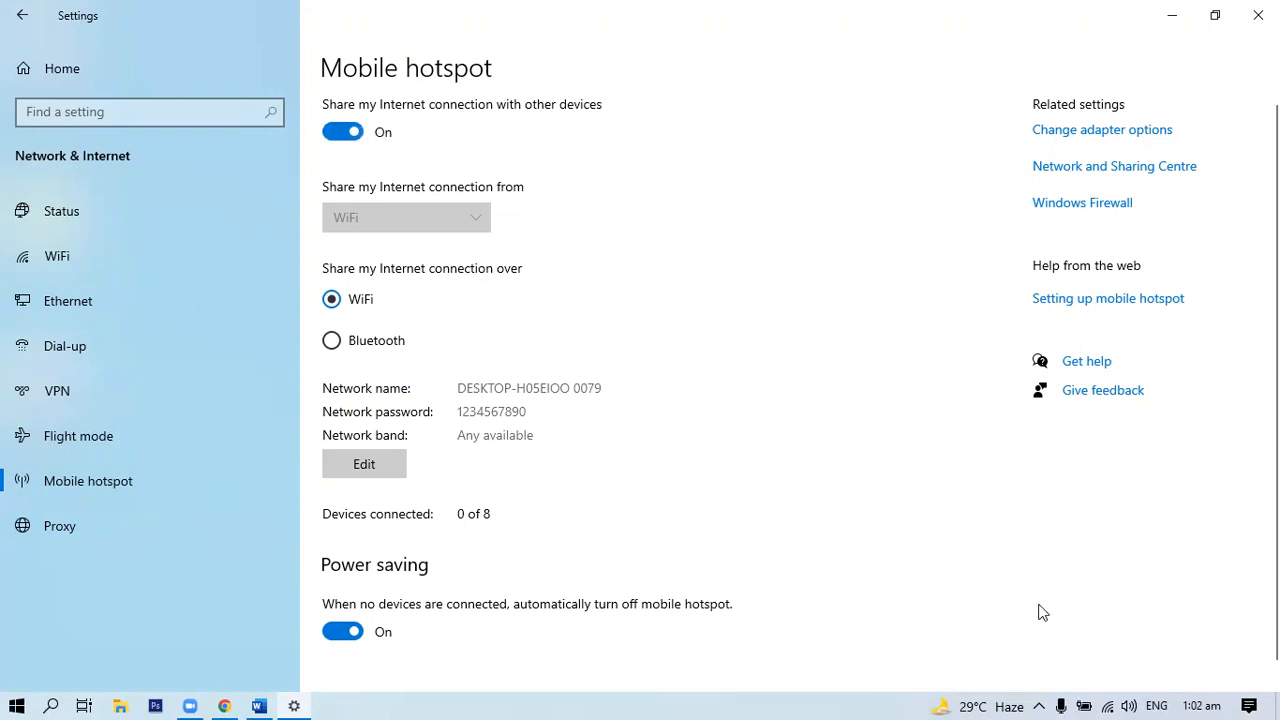
{"action": "left_click", "coordinate": [343, 133]}
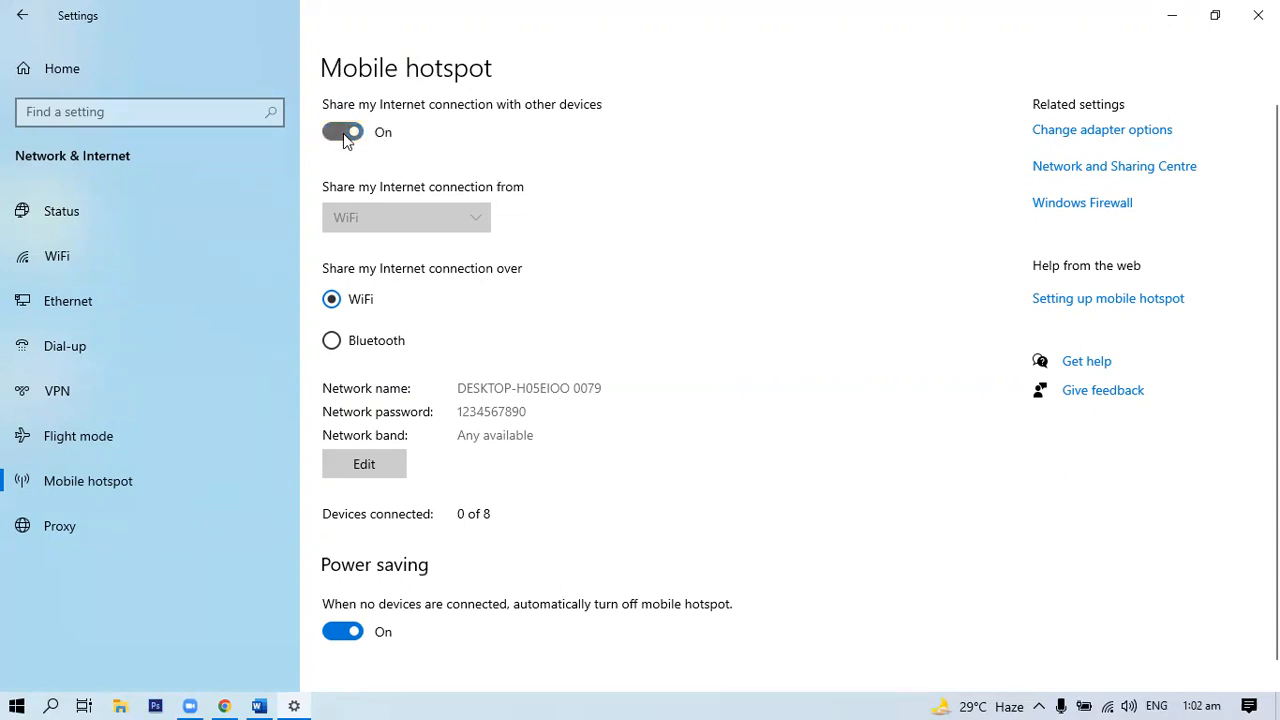
View the Background options in the Personalisation settings and return to the Settings home page.
{"action": "left_click", "coordinate": [24, 20]}
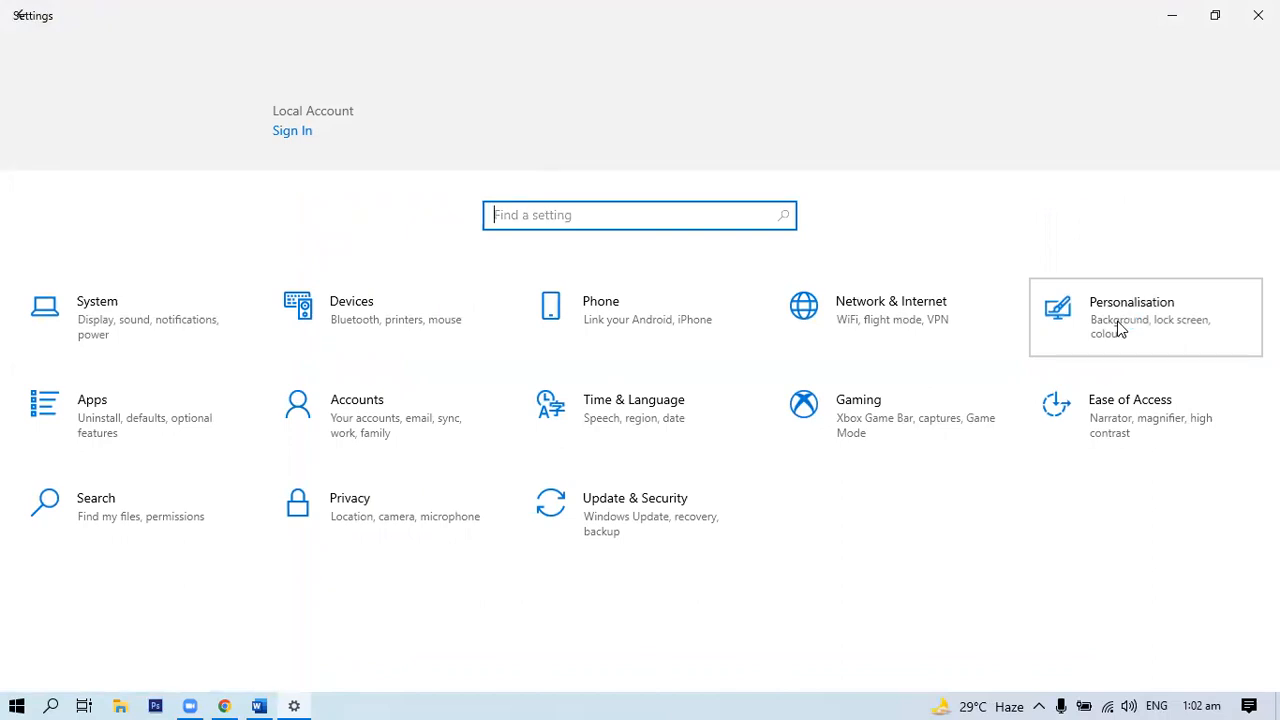
{"action": "left_click", "coordinate": [1120, 330]}
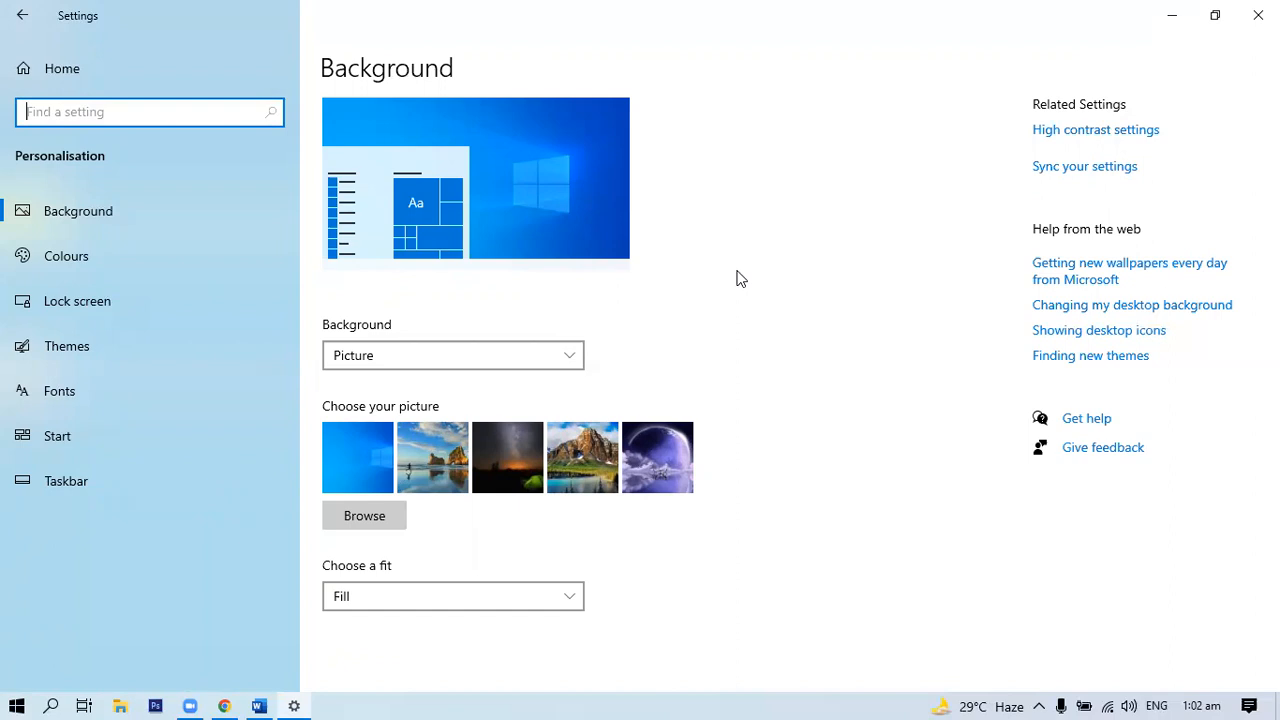
{"action": "left_click", "coordinate": [25, 15]}
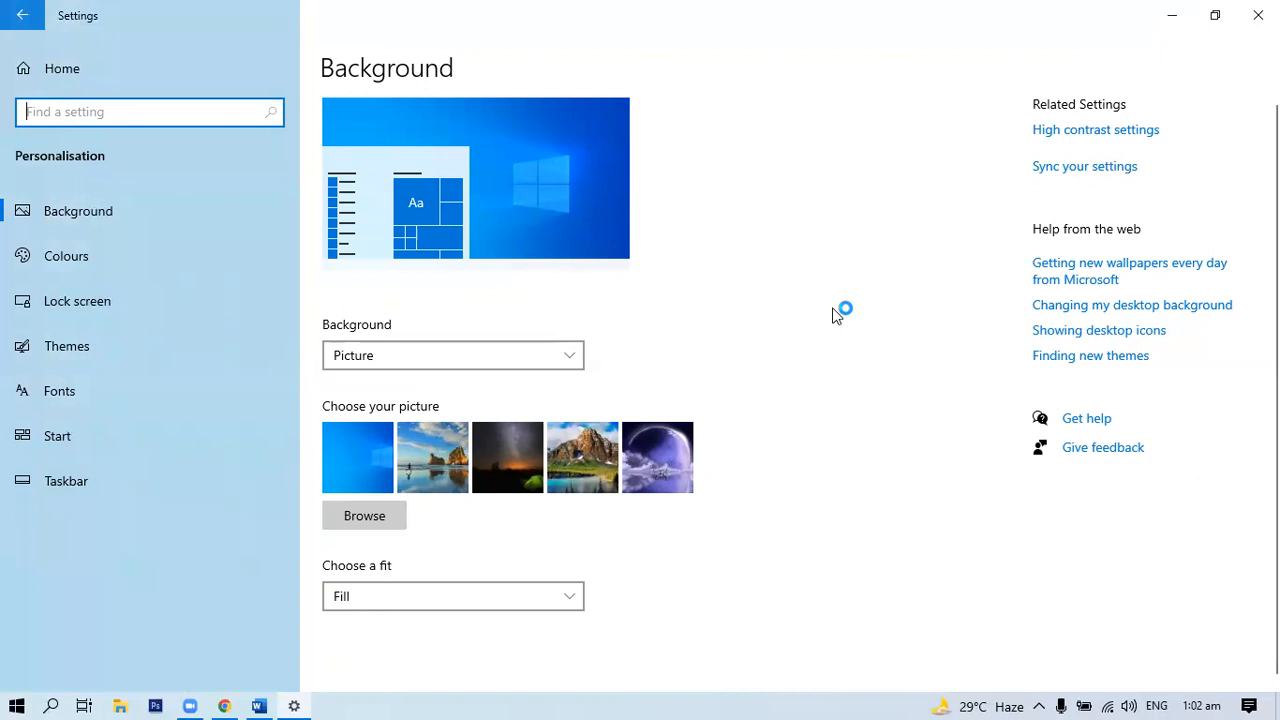
Examine the installed apps under Apps & features, including the Move and Uninstall options of 3D Viewer and the list search.
{"action": "left_click", "coordinate": [88, 426]}
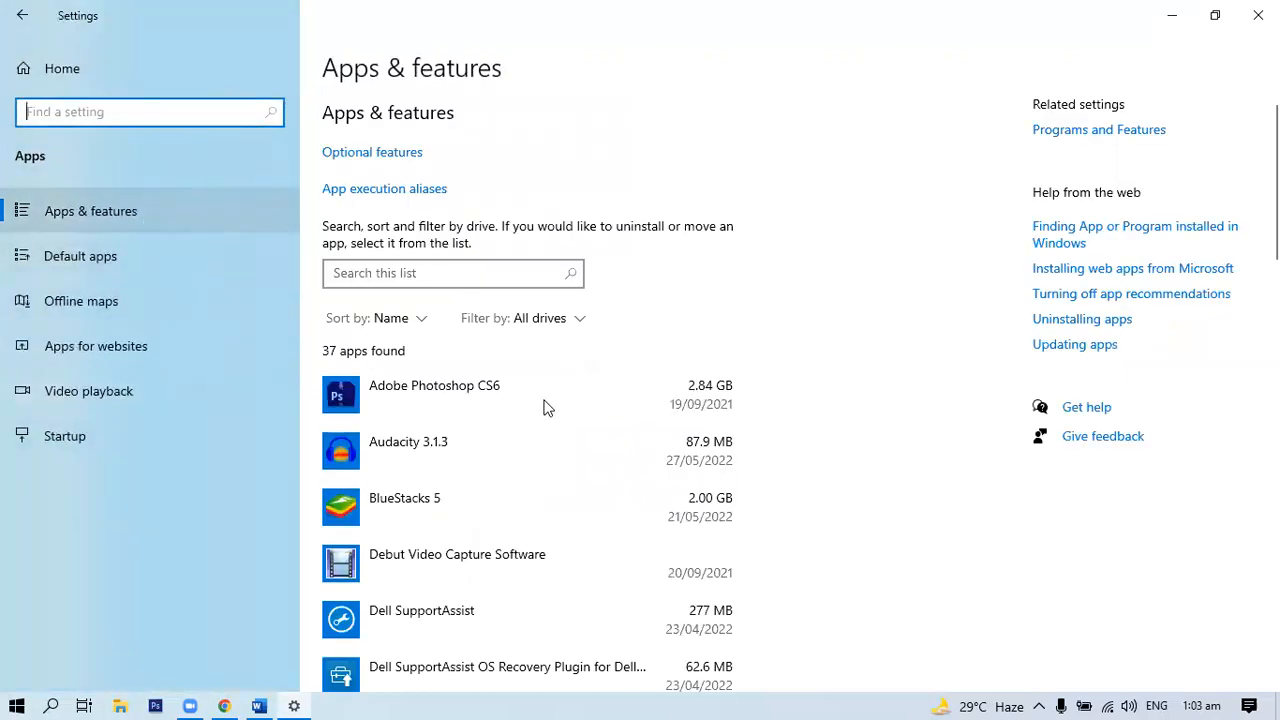
{"action": "left_click", "coordinate": [471, 404]}
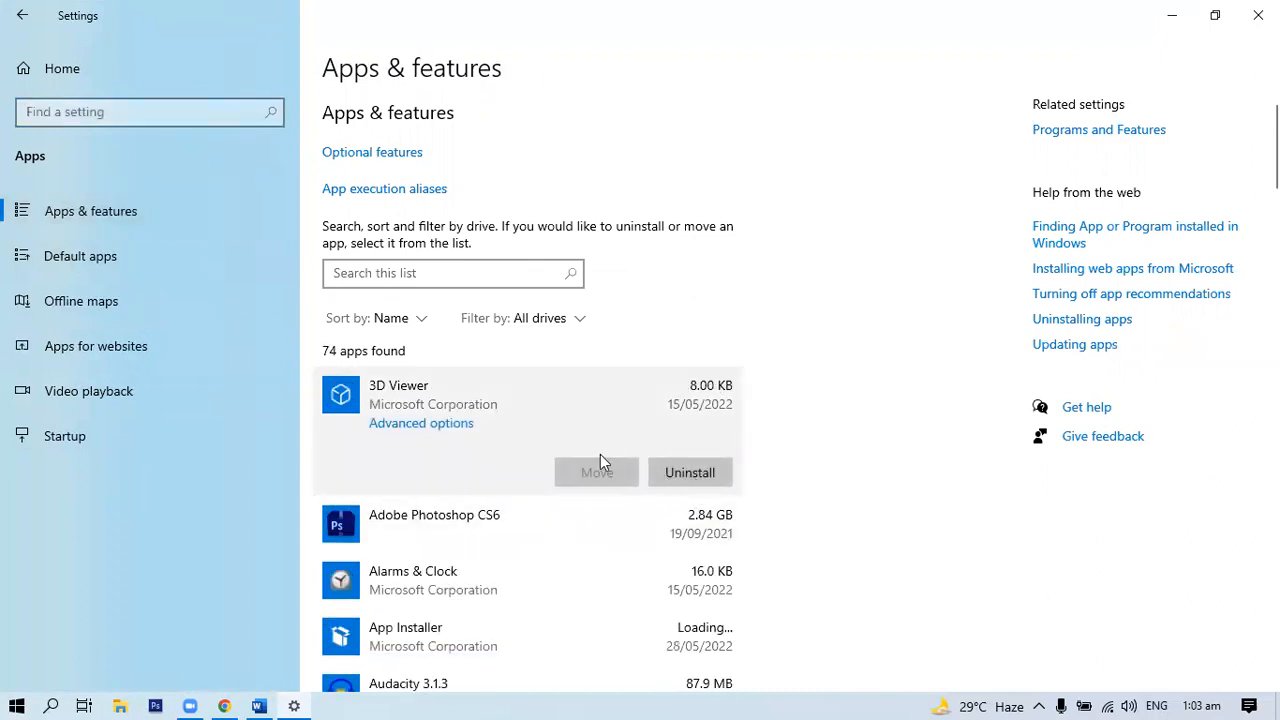
{"action": "left_click", "coordinate": [367, 273]}
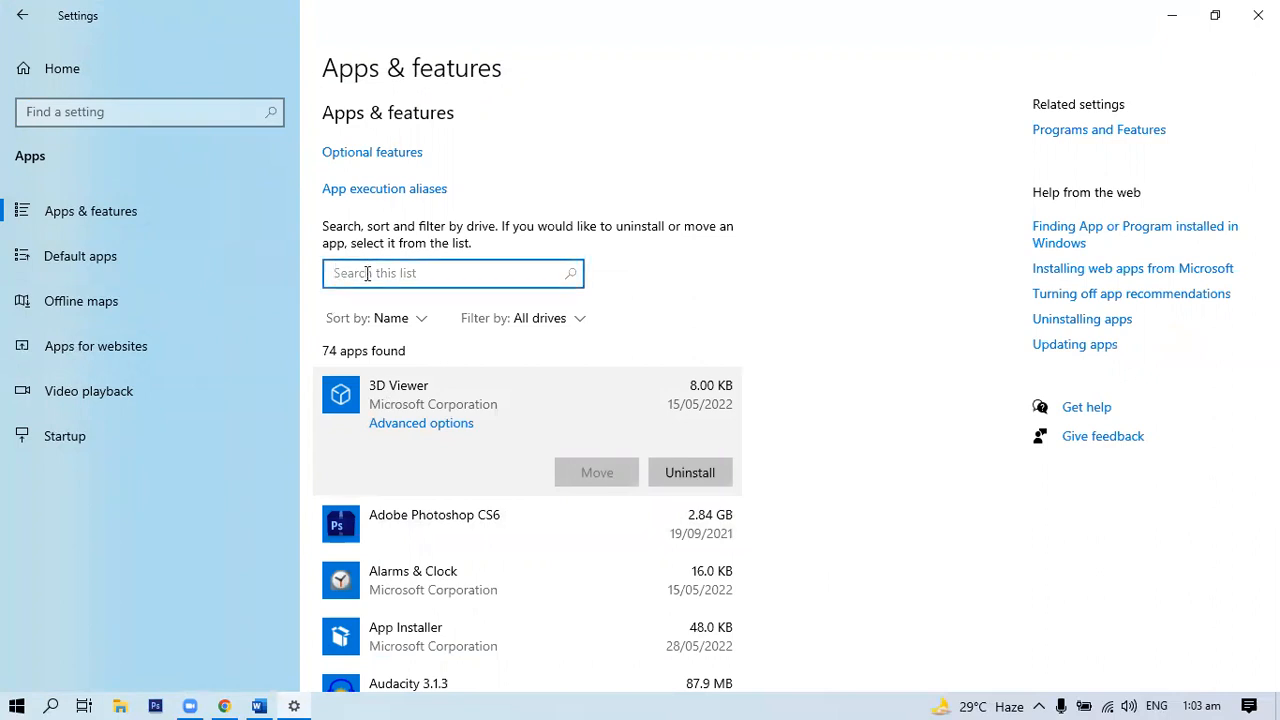
Review the available default email applications under Default apps, keeping Mail.
{"action": "left_click", "coordinate": [124, 262]}
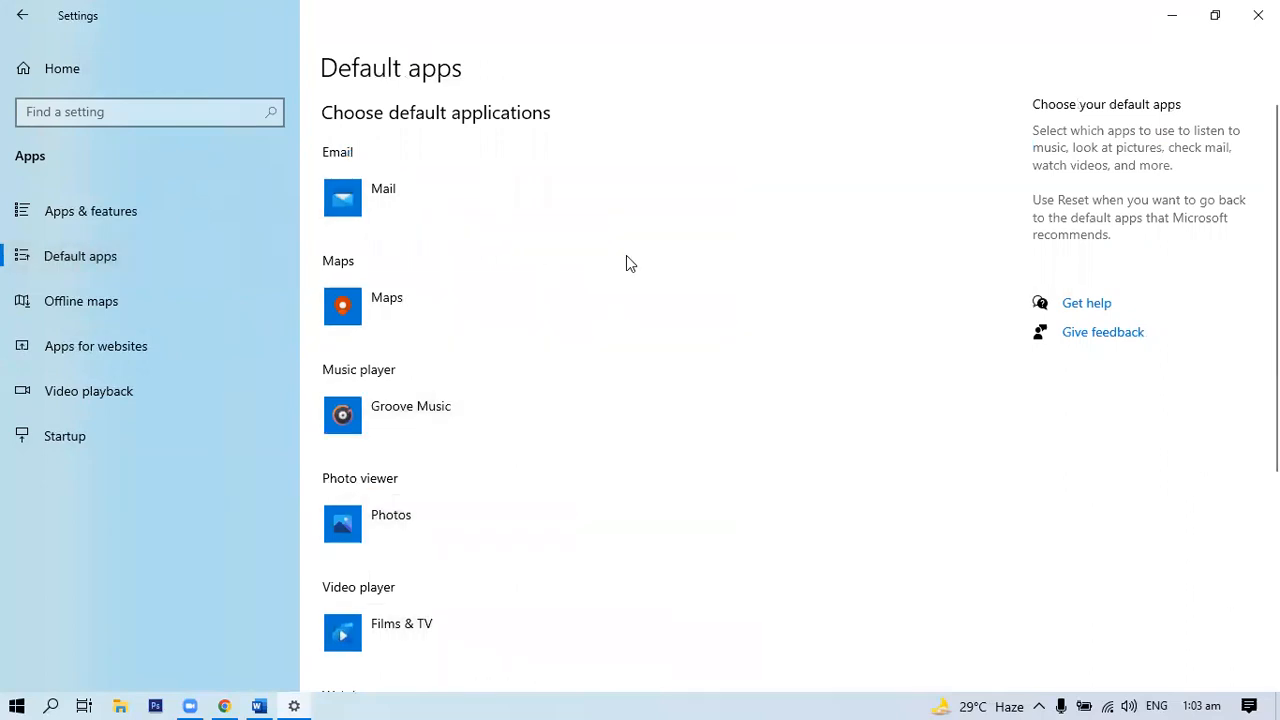
{"action": "left_click", "coordinate": [349, 206]}
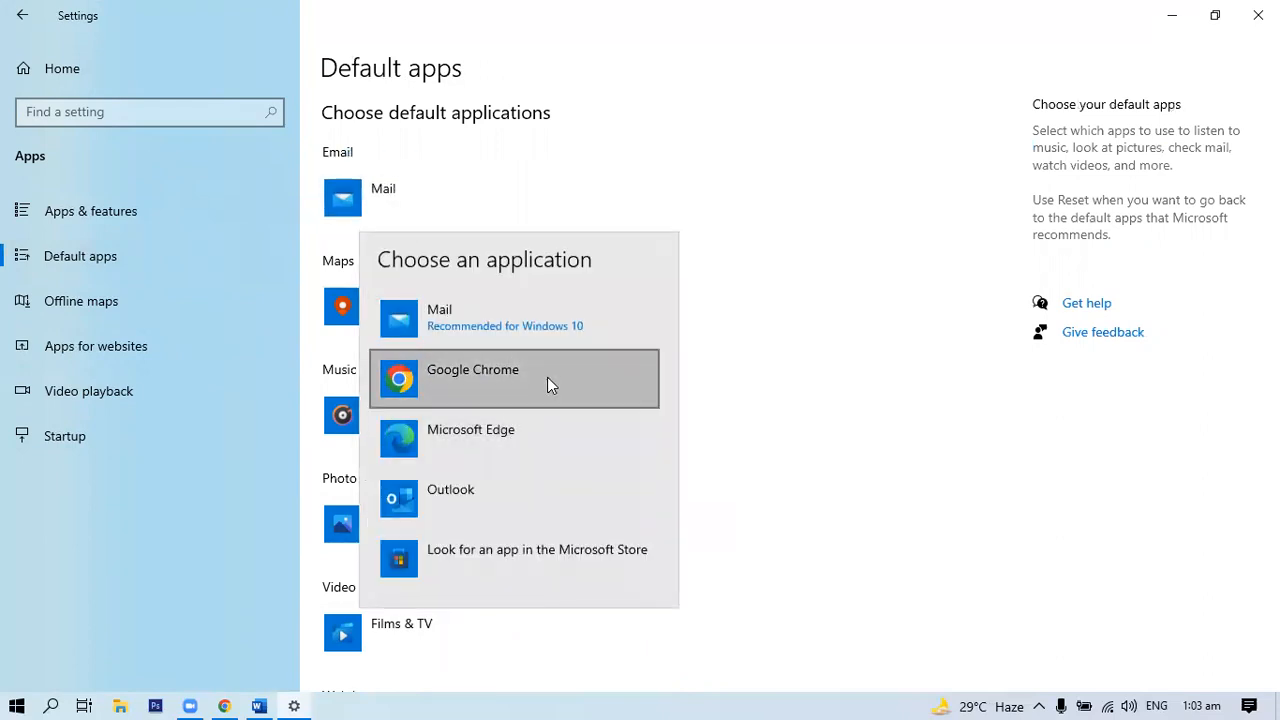
{"action": "left_click", "coordinate": [808, 345]}
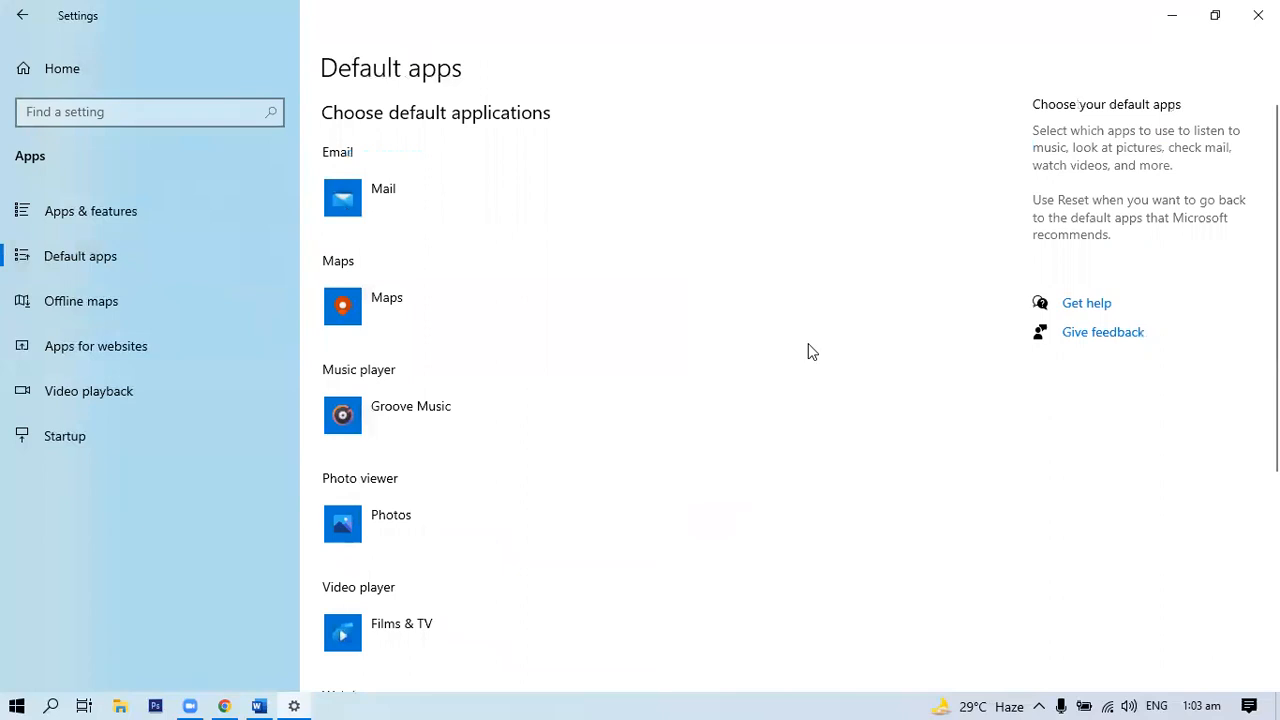
View the Offline maps and Apps for websites settings, and play the preview video in the Video playback settings.
{"action": "left_click", "coordinate": [88, 304]}
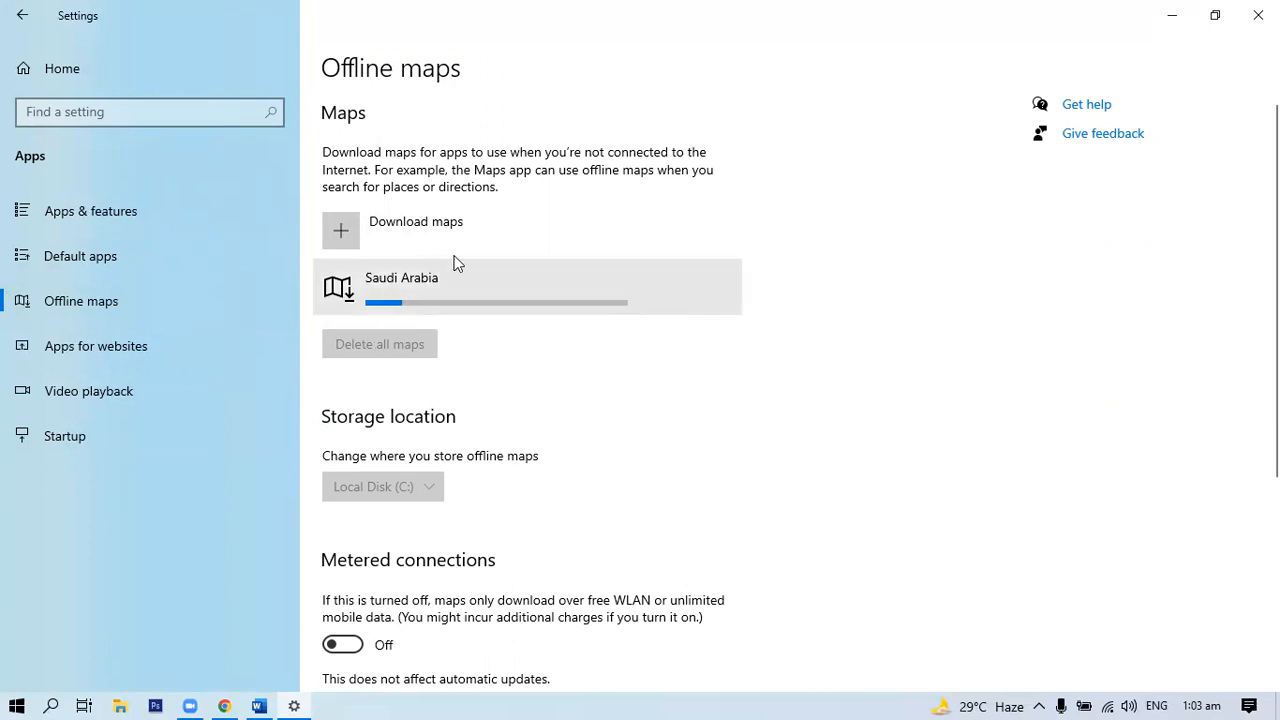
{"action": "left_click", "coordinate": [81, 345]}
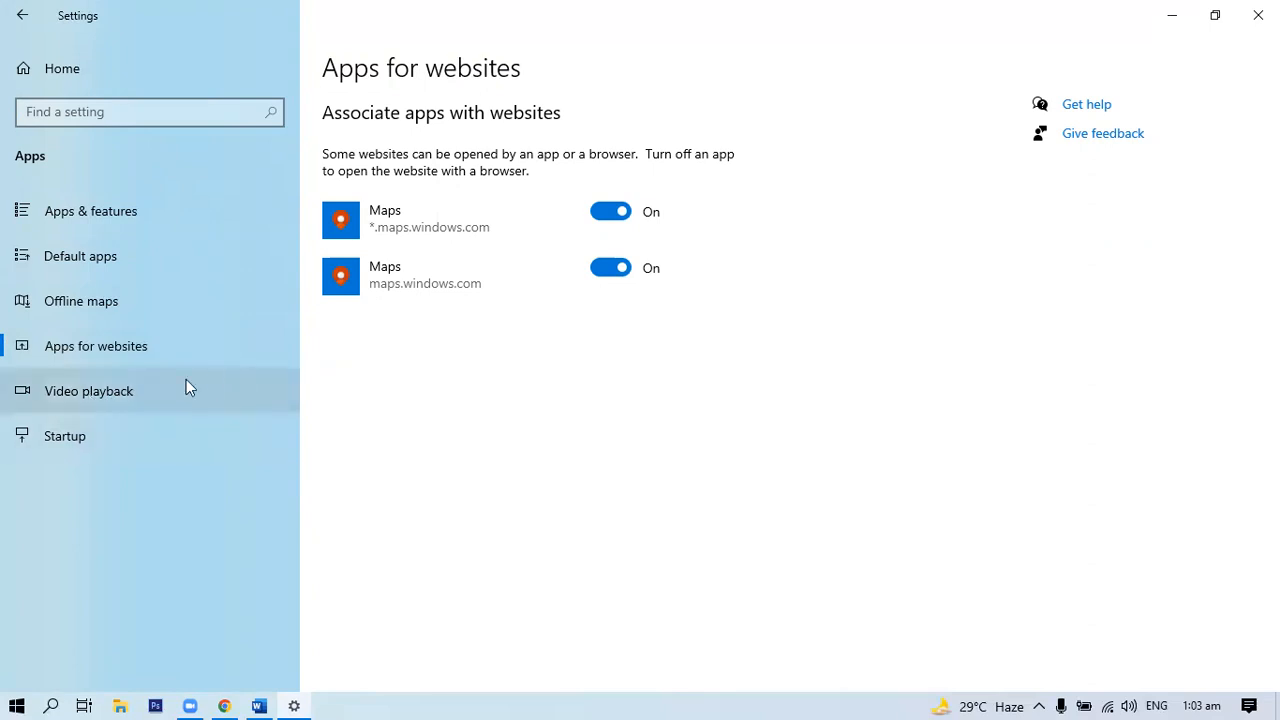
{"action": "left_click", "coordinate": [109, 394]}
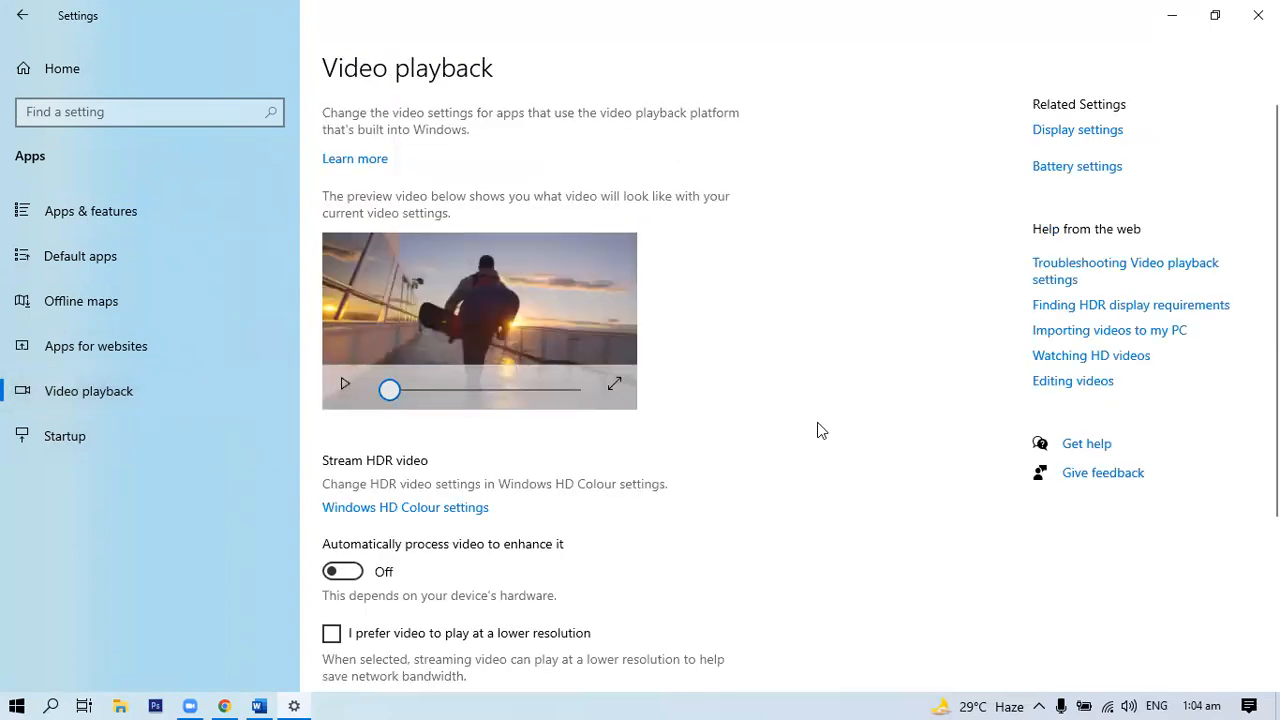
{"action": "left_click", "coordinate": [338, 392]}
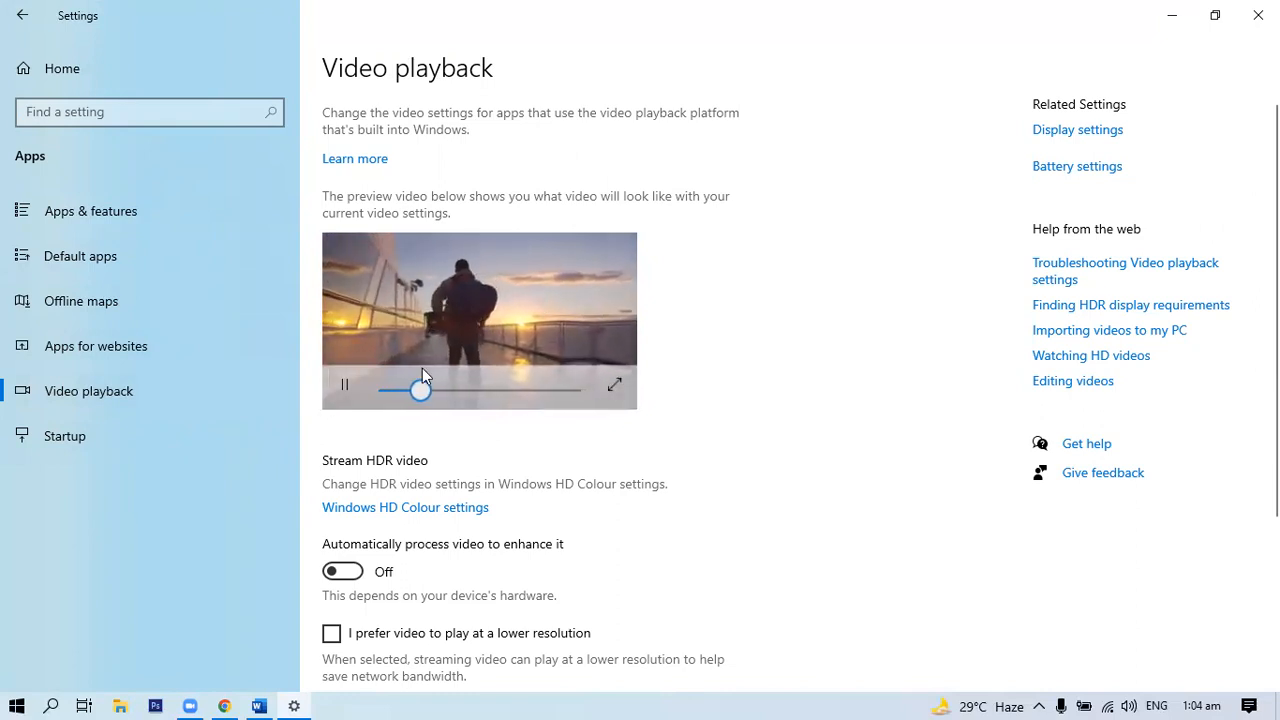
Turn off Cortana in the Startup apps, look through the remaining startup entries, and leave the Apps settings.
{"action": "left_click", "coordinate": [55, 430]}
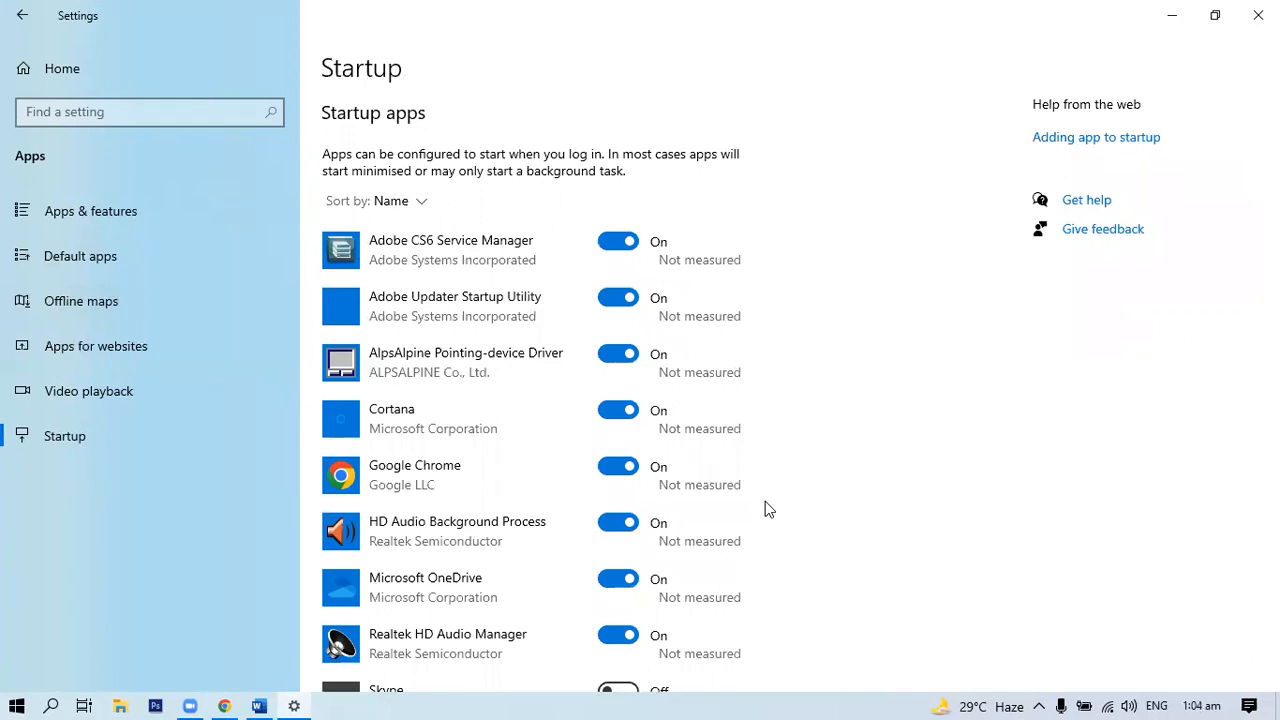
{"action": "left_click", "coordinate": [618, 418]}
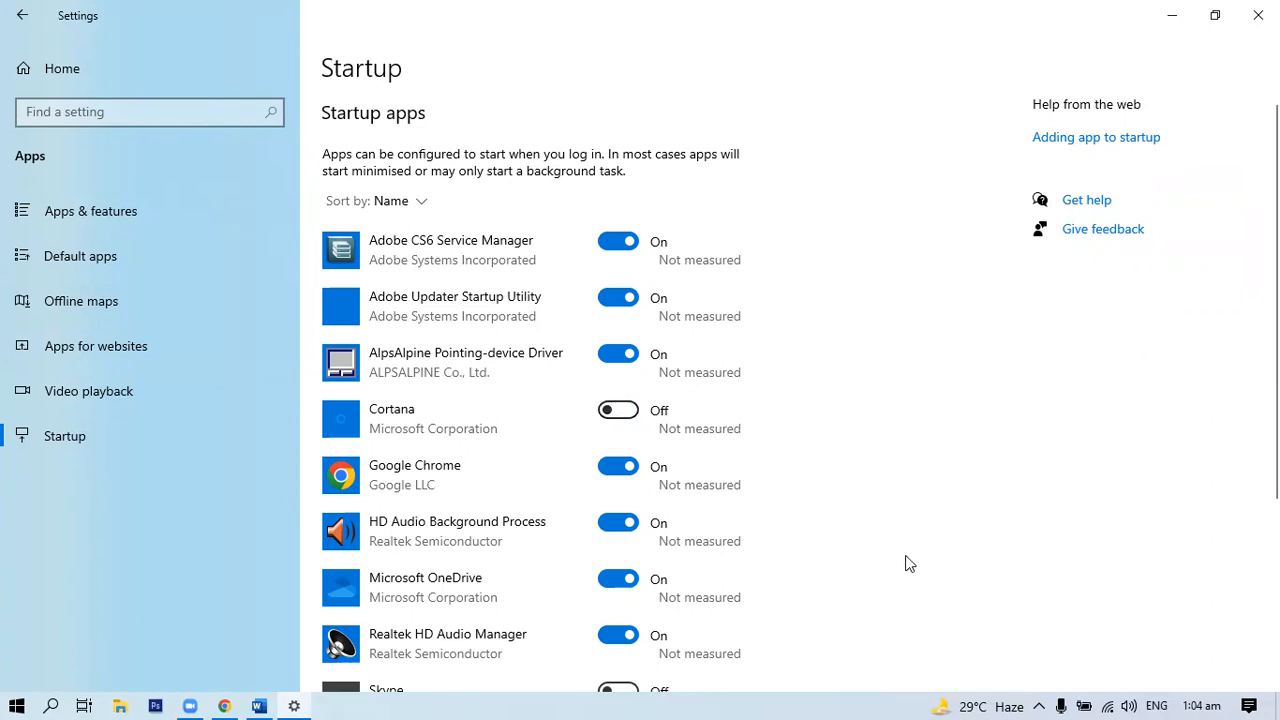
{"action": "scroll", "coordinate": [1272, 400], "scroll_direction": "down", "scroll_amount": 2}
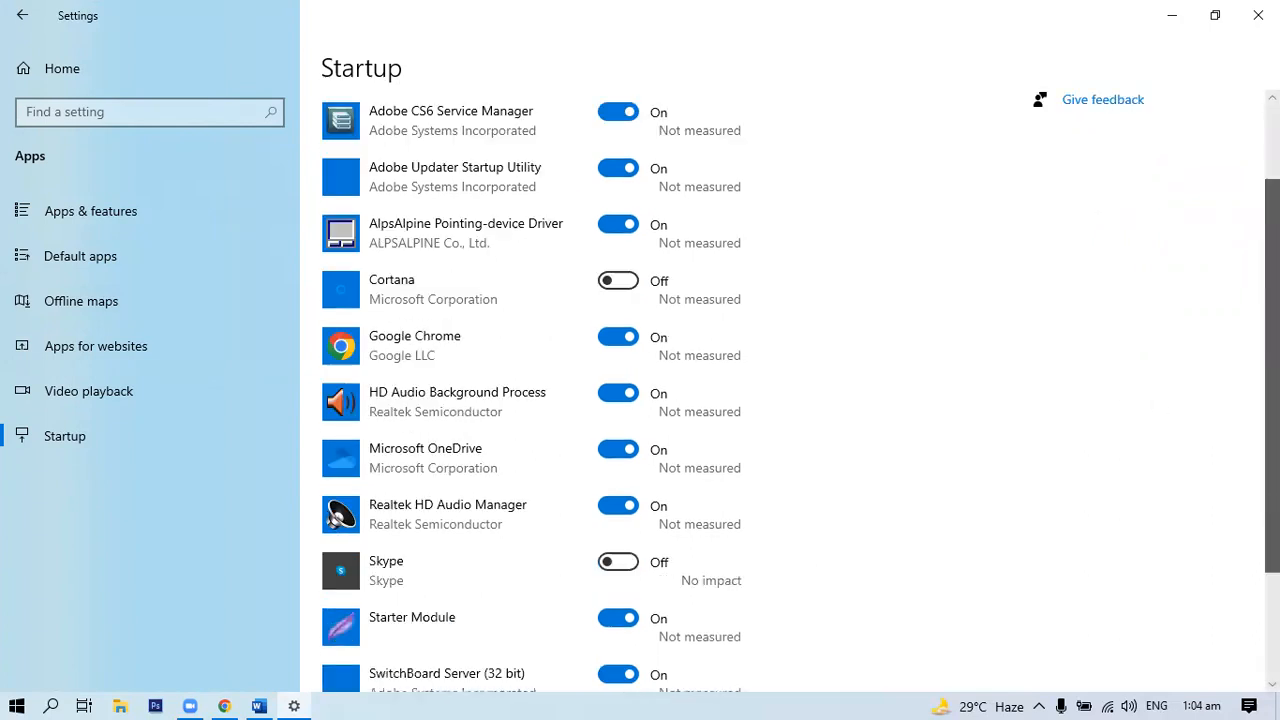
{"action": "scroll", "coordinate": [1272, 400], "scroll_direction": "down", "scroll_amount": 3}
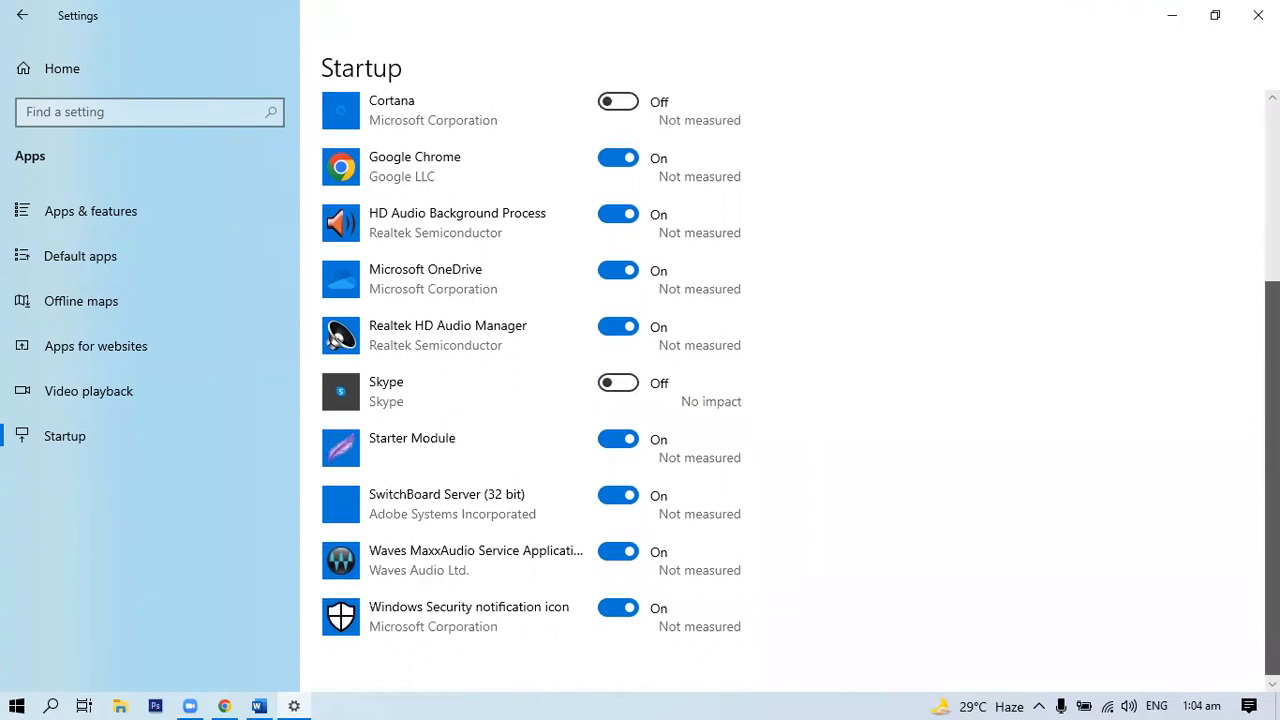
{"action": "scroll", "coordinate": [1272, 400], "scroll_direction": "up", "scroll_amount": 3}
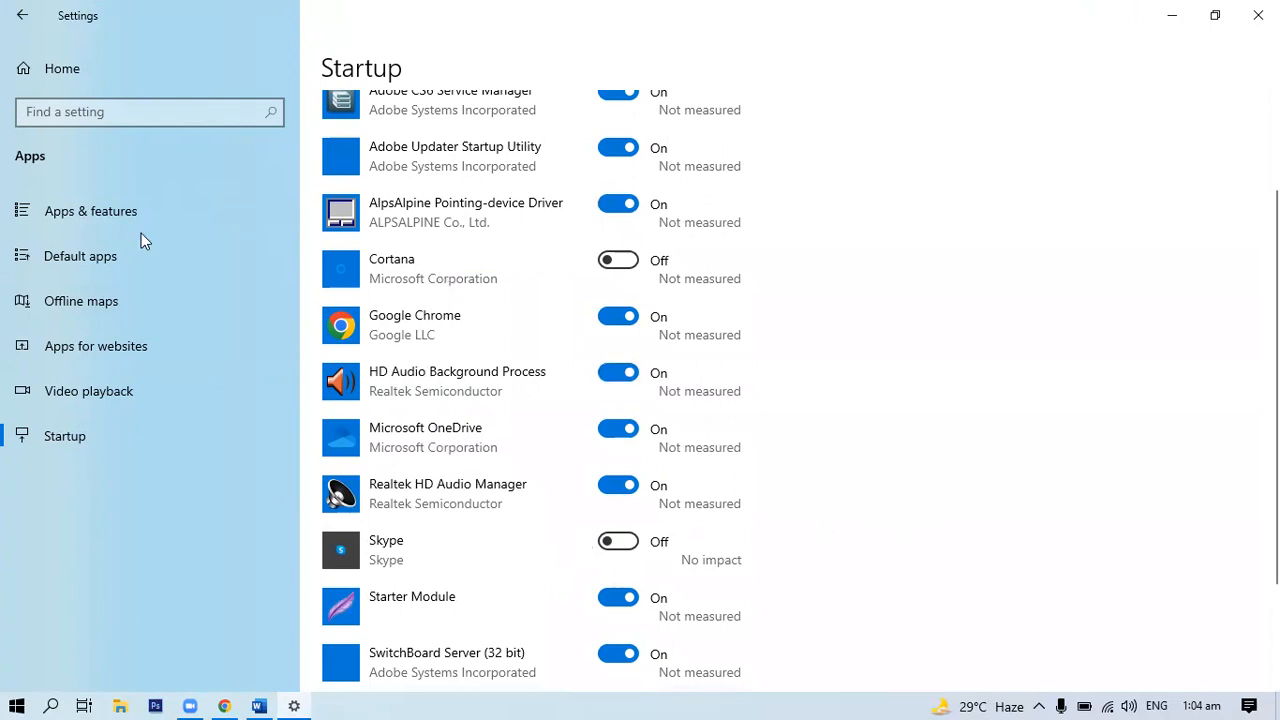
{"action": "left_click", "coordinate": [22, 15]}
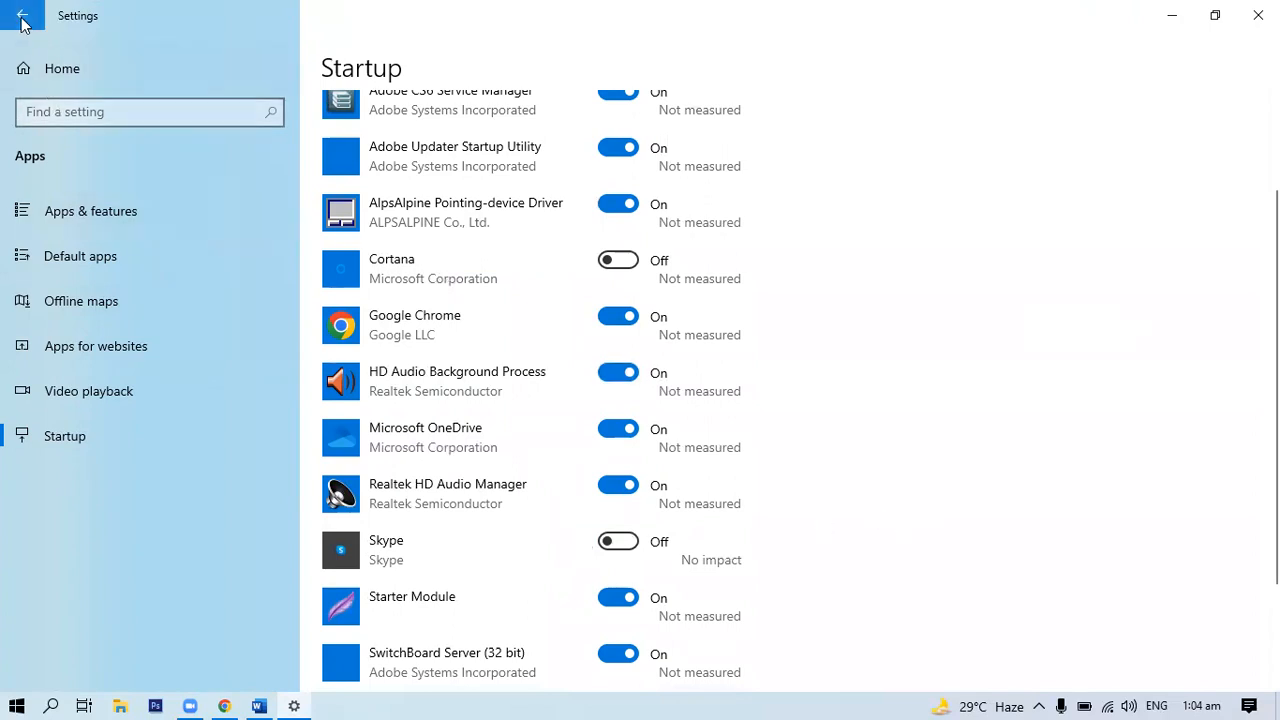